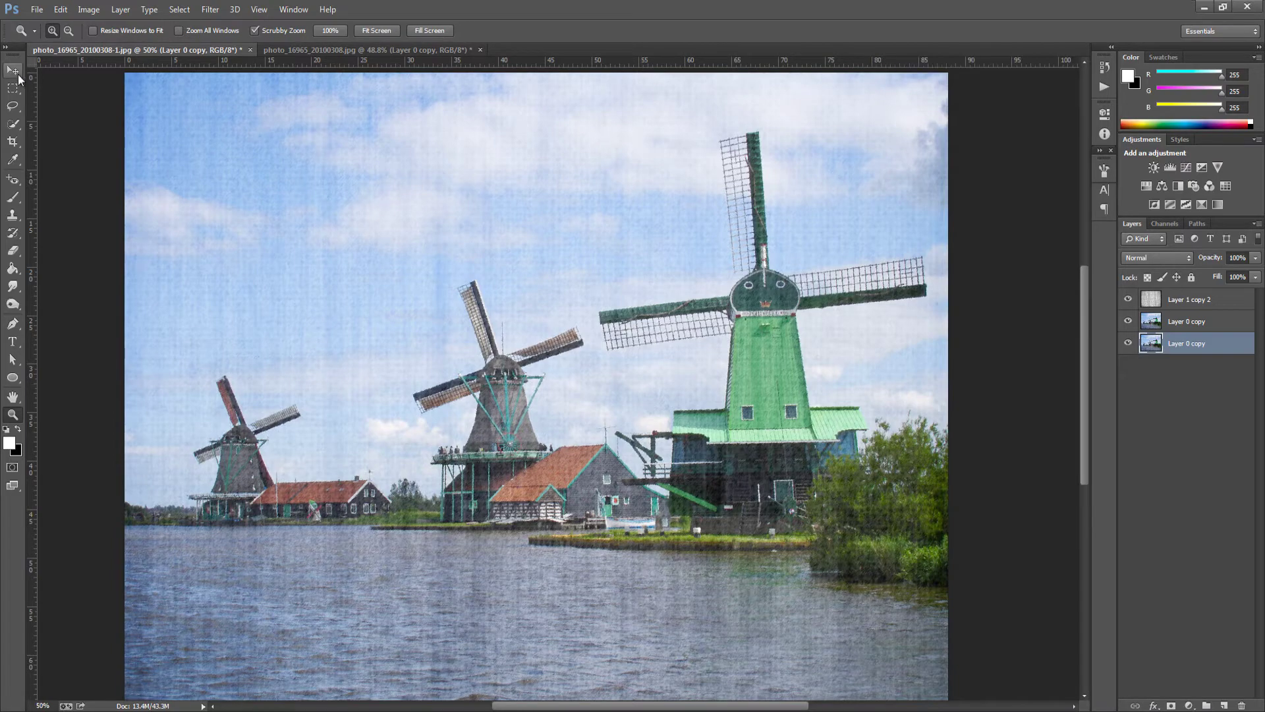
Zoom in on the windmills to inspect the texture, then zoom back out to the whole photo.
{"action": "left_click_drag", "start_coordinate": [617, 407], "coordinate": [664, 403]}
{"action": "key", "text": "alt"}
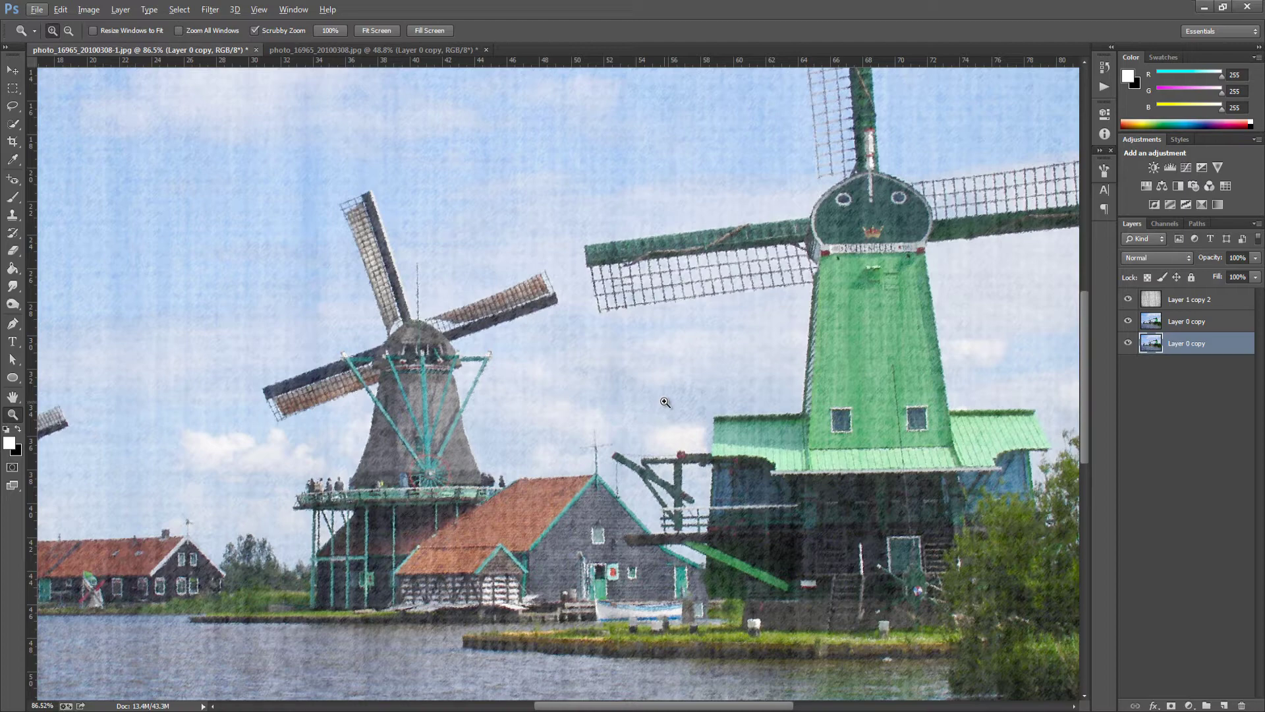
{"action": "left_click_drag", "start_coordinate": [692, 395], "coordinate": [711, 364]}
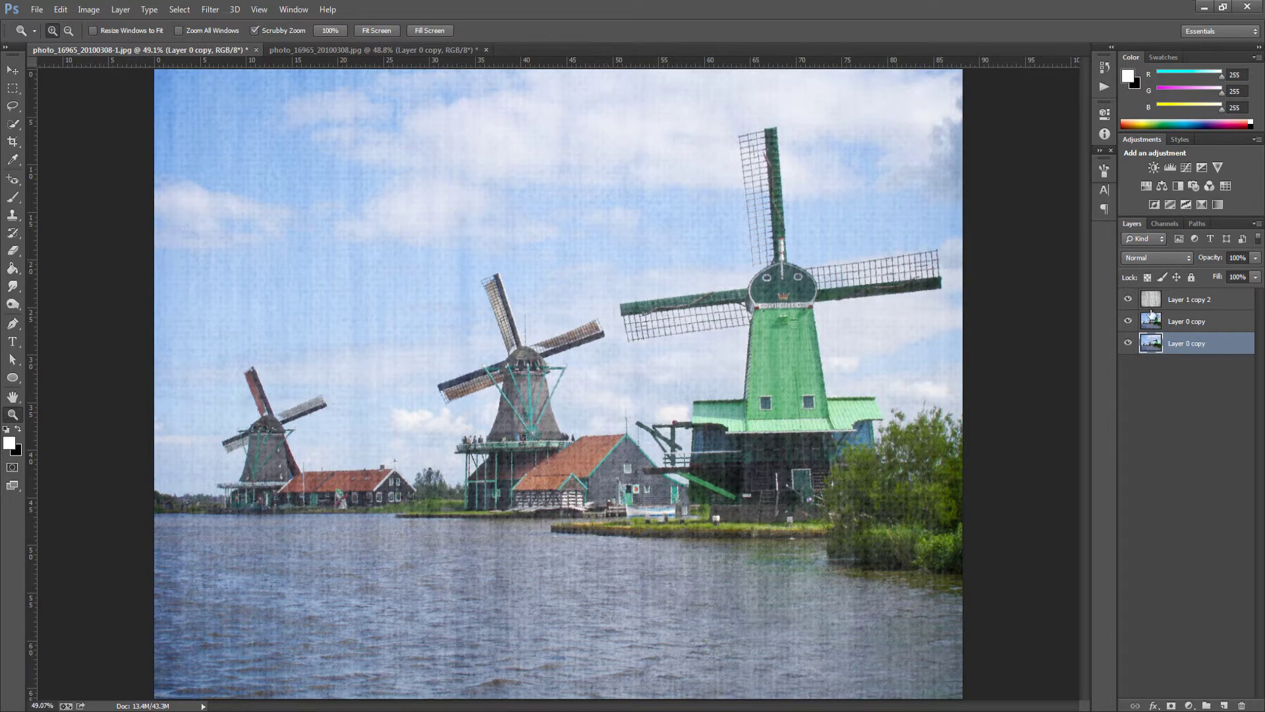
Toggle the texture overlay off and on to compare, then switch to photo_16965_20100308.jpg.
{"action": "left_click", "coordinate": [1128, 298]}
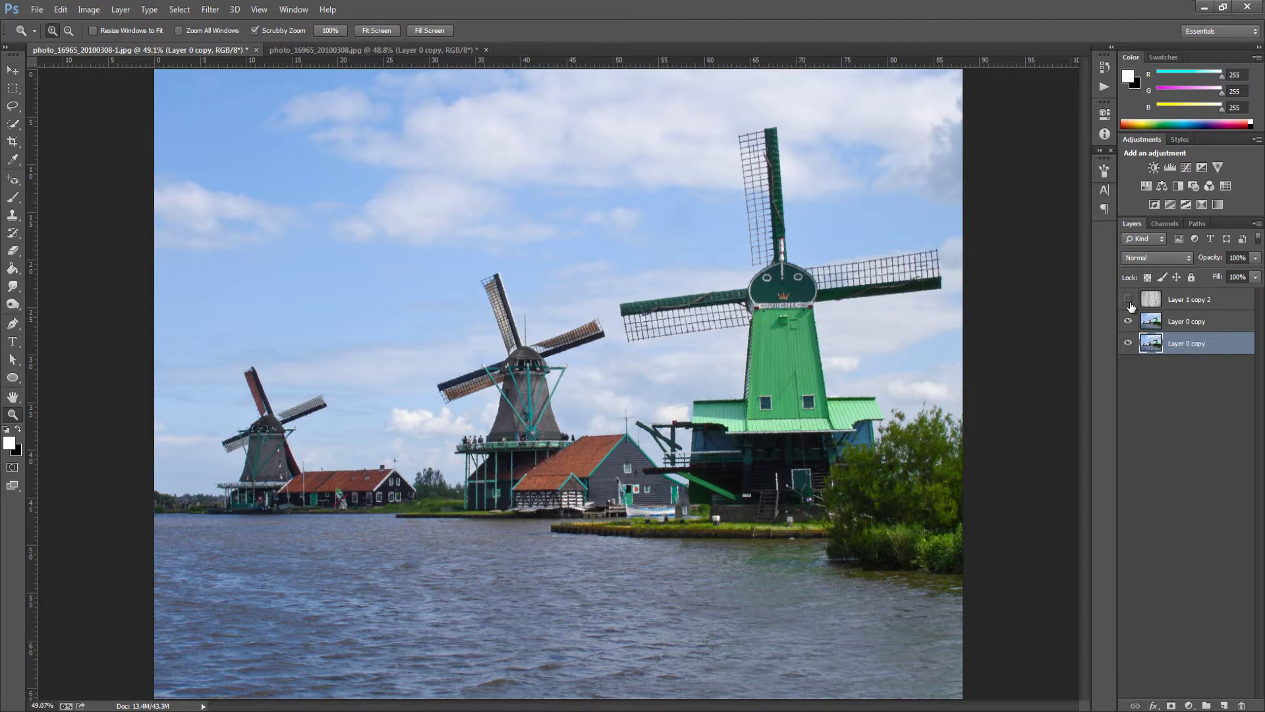
{"action": "left_click", "coordinate": [1128, 298]}
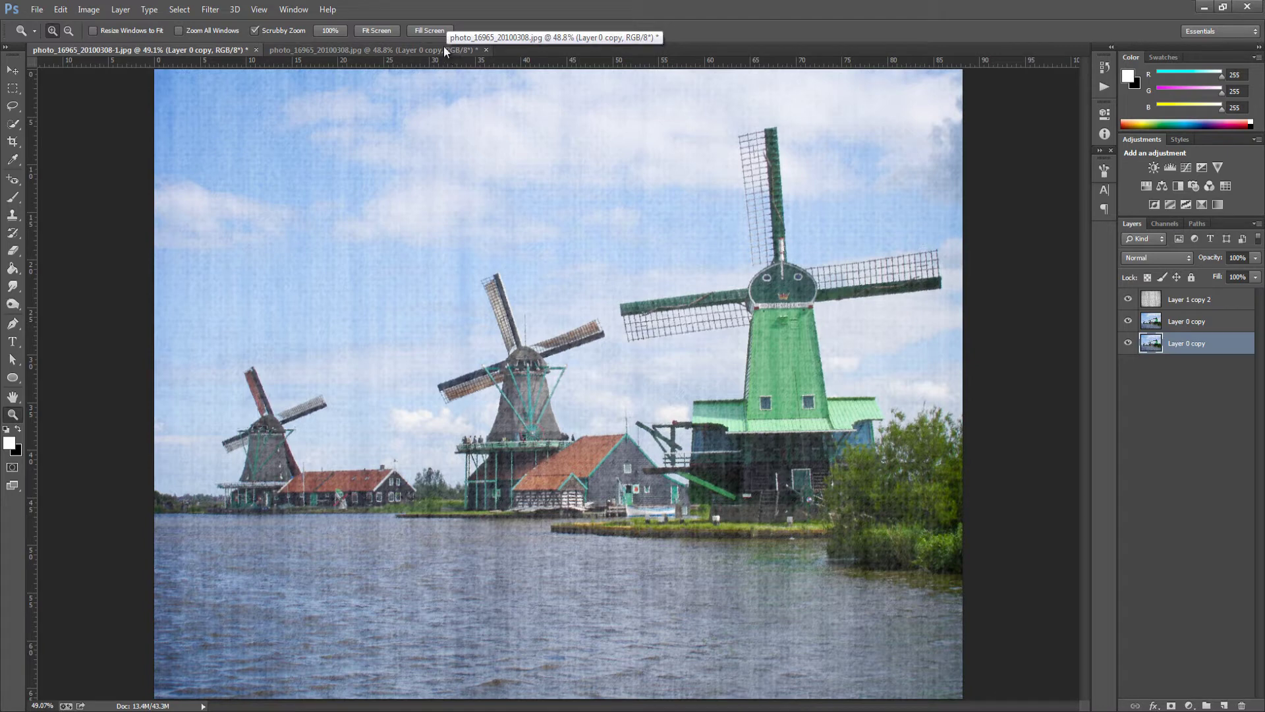
{"action": "left_click", "coordinate": [426, 49]}
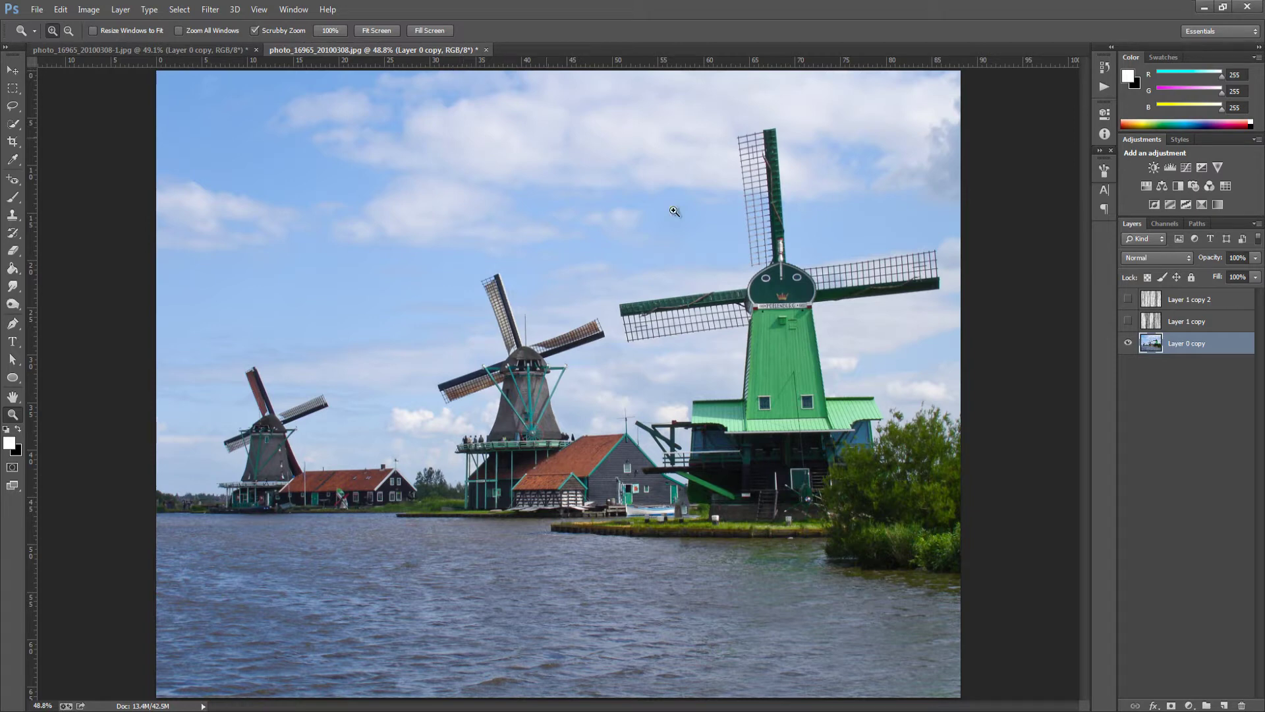
Create Layer 1 and fill it with the white foreground colour using Edit > Fill.
{"action": "left_click", "coordinate": [1225, 705]}
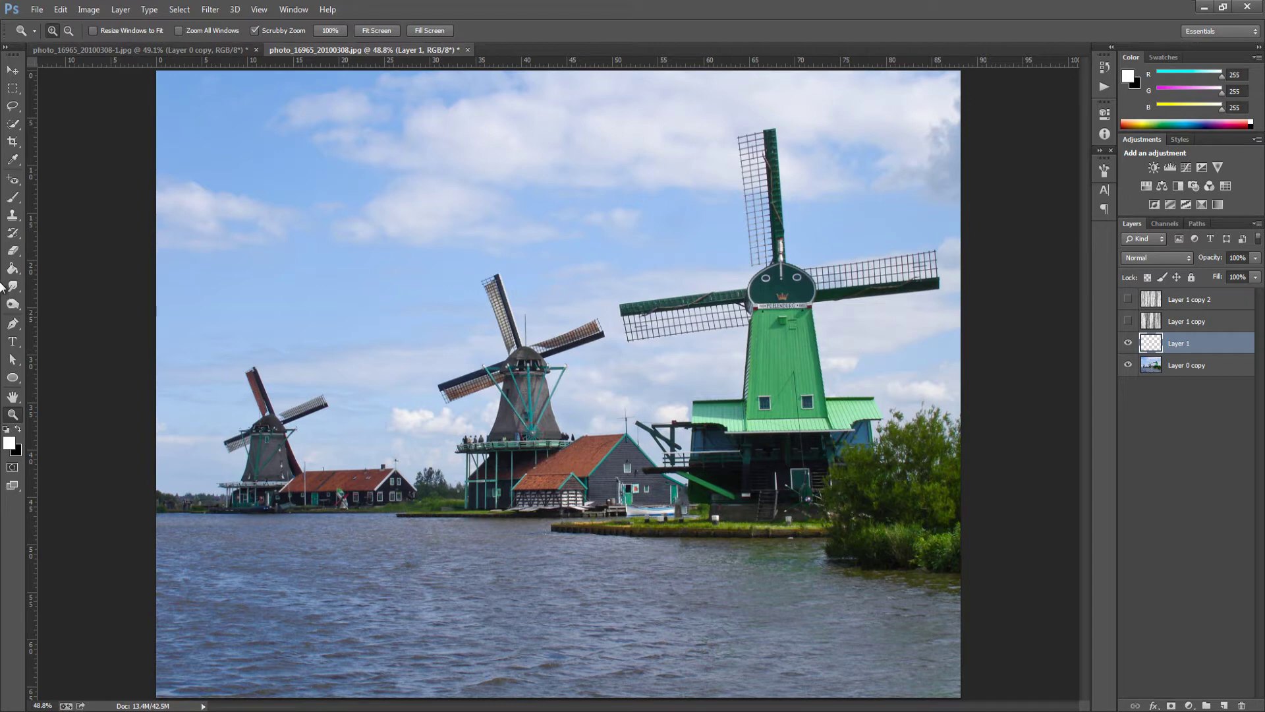
{"action": "left_click", "coordinate": [61, 9]}
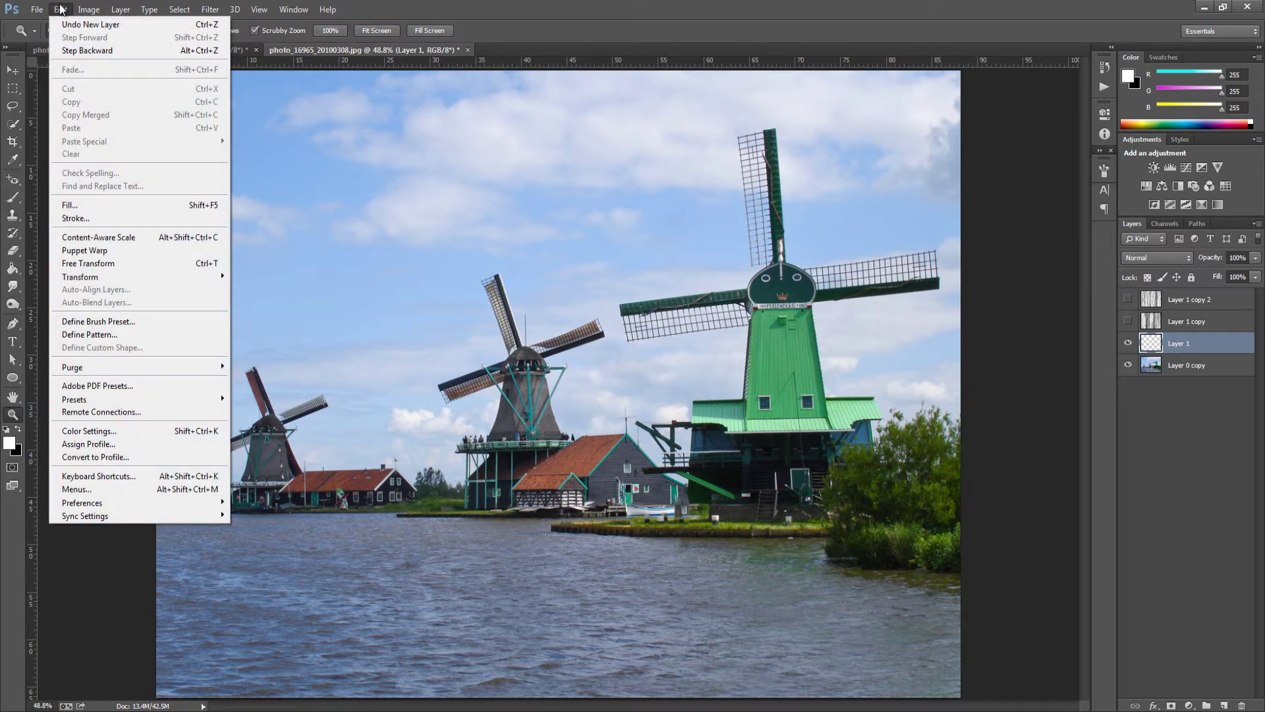
{"action": "left_click", "coordinate": [119, 206]}
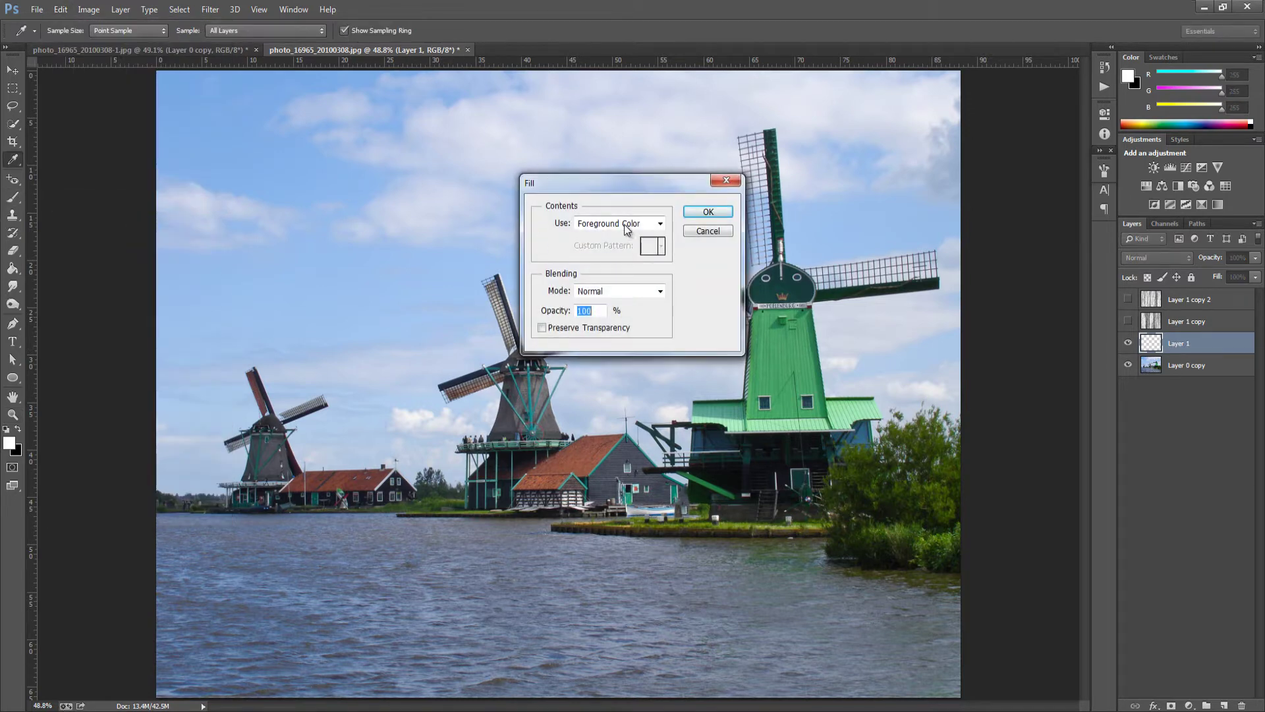
{"action": "left_click", "coordinate": [708, 212]}
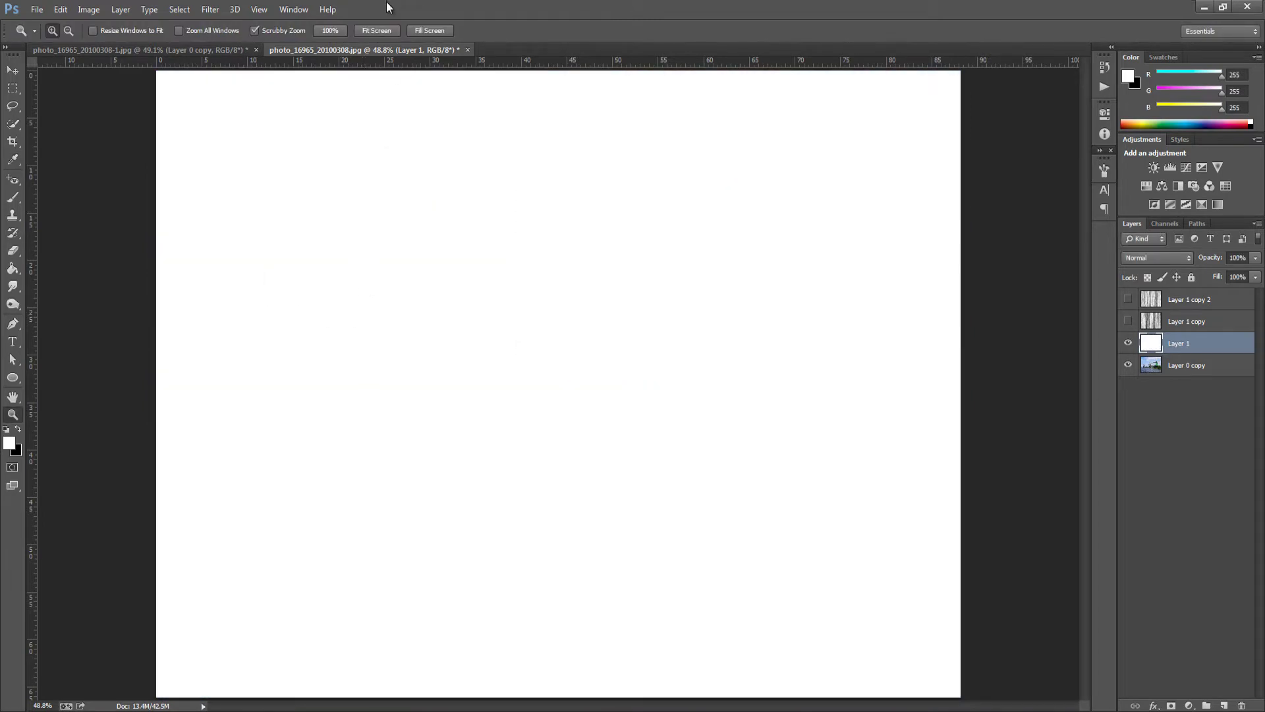
Apply Filter > Noise > Add Noise with Gaussian distribution and Monochromatic to Layer 1.
{"action": "left_click", "coordinate": [216, 10]}
{"action": "mouse_move", "coordinate": [268, 190]}
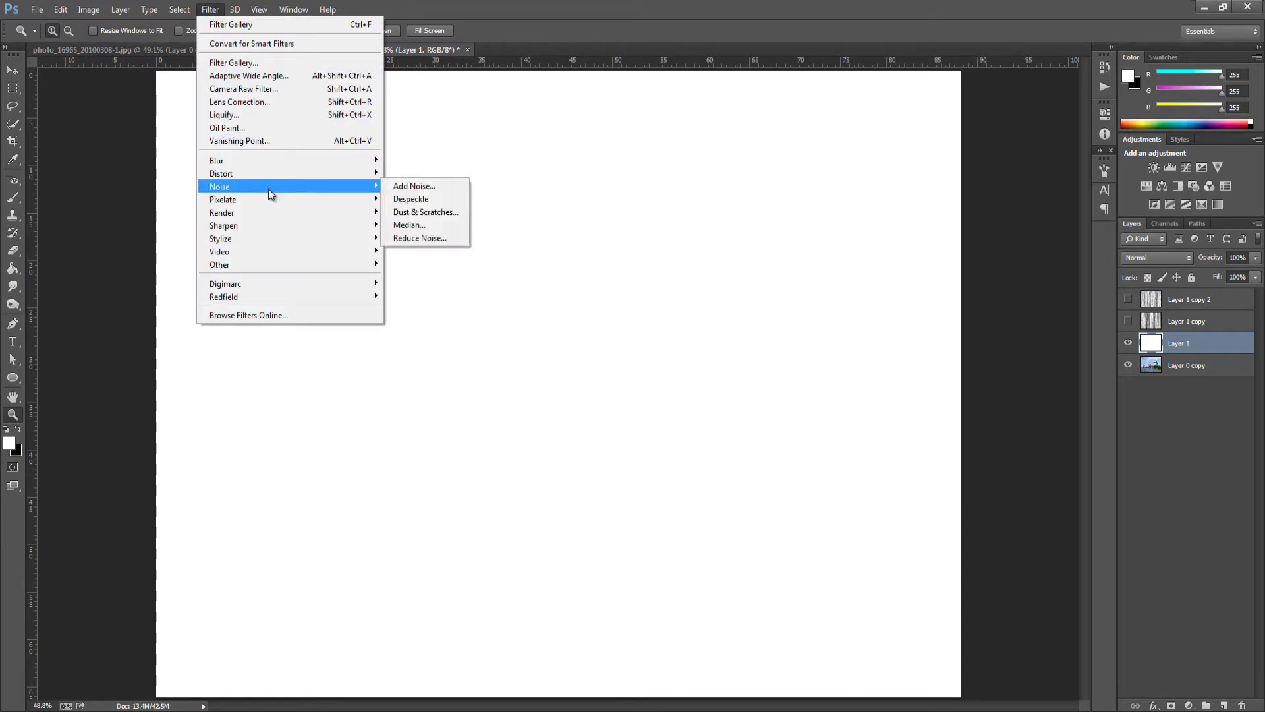
{"action": "left_click", "coordinate": [414, 186]}
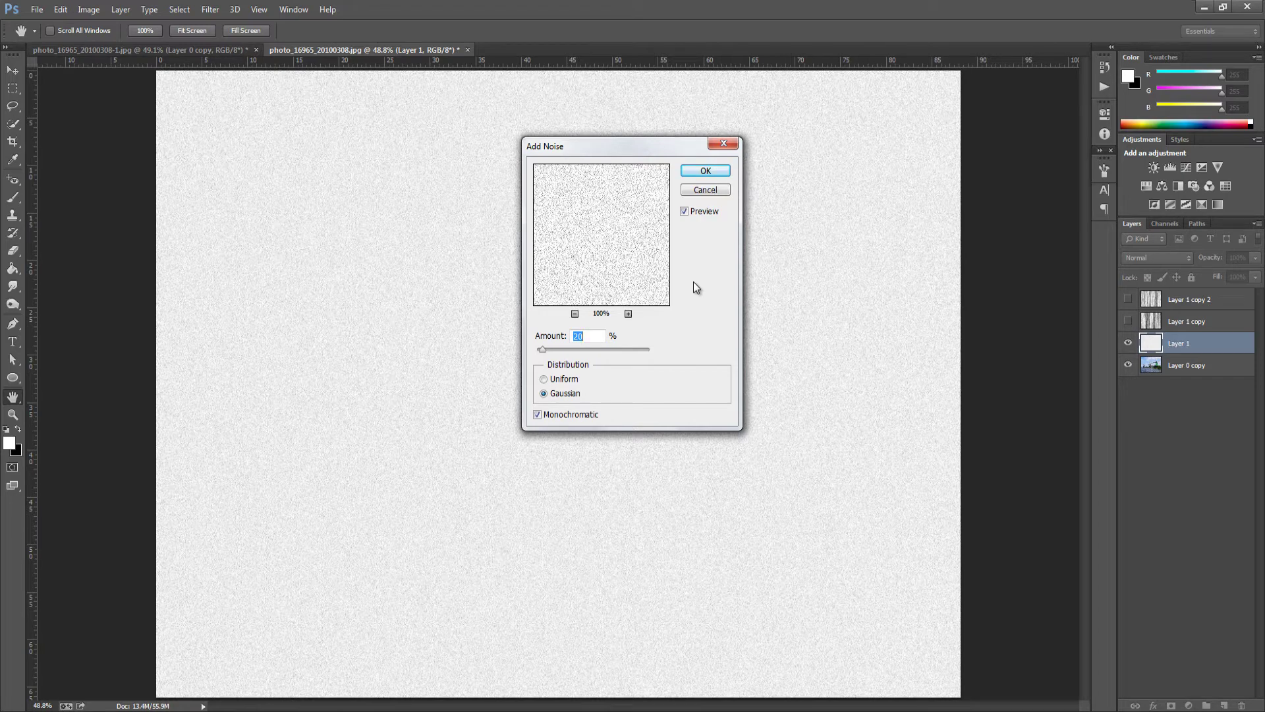
{"action": "left_click", "coordinate": [709, 172]}
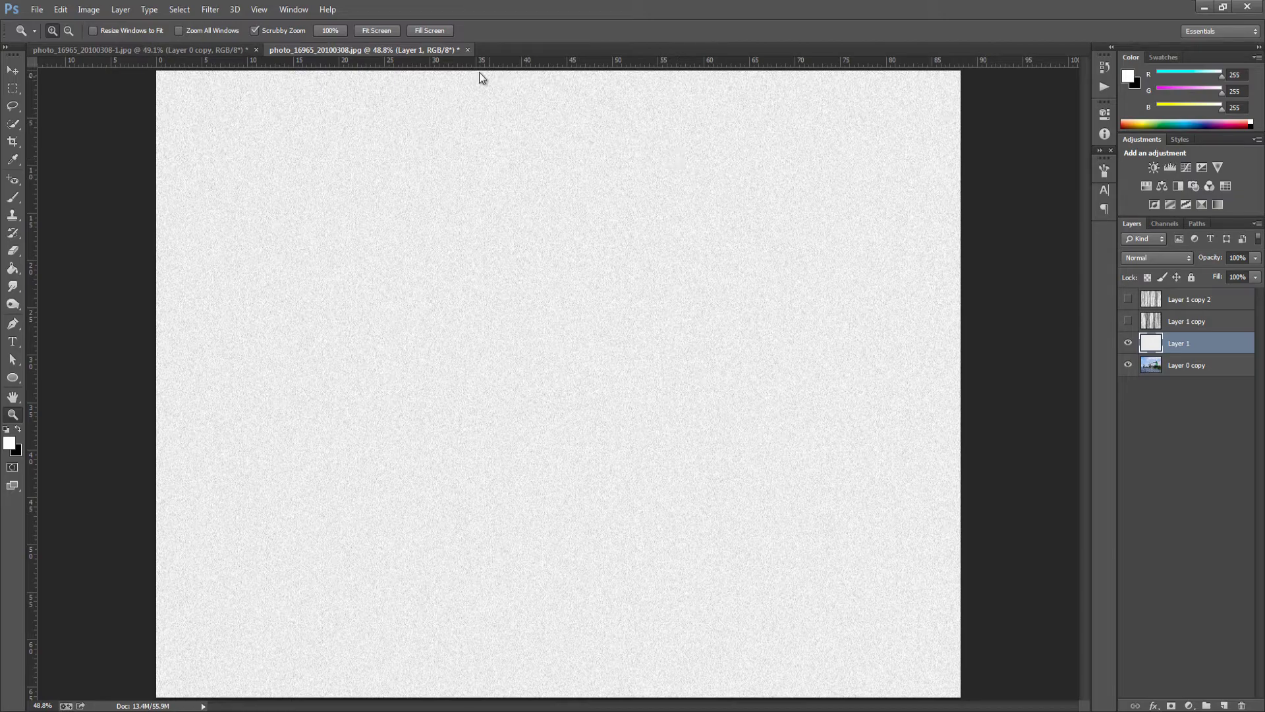
Turn Layer 1 into a Sketch > Halftone Pattern dot grid (size 8, contrast 7) in the Filter Gallery.
{"action": "left_click", "coordinate": [211, 9]}
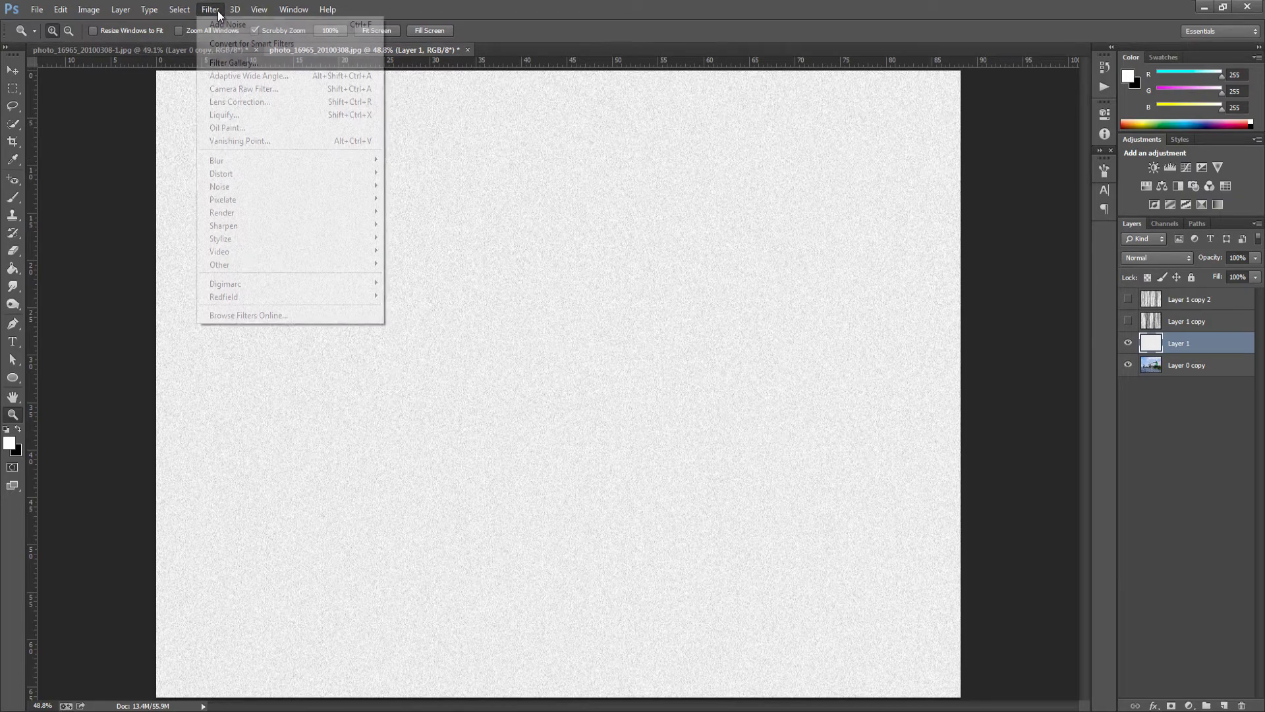
{"action": "left_click", "coordinate": [225, 62]}
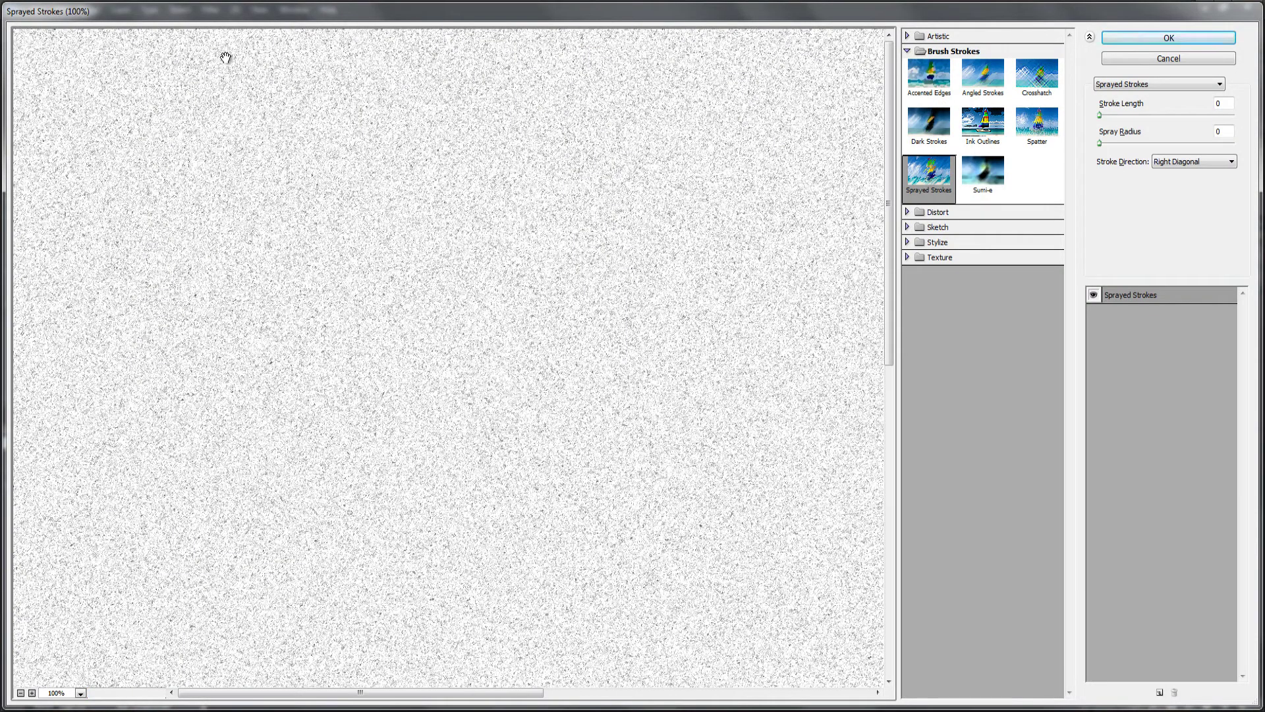
{"action": "left_click", "coordinate": [959, 227]}
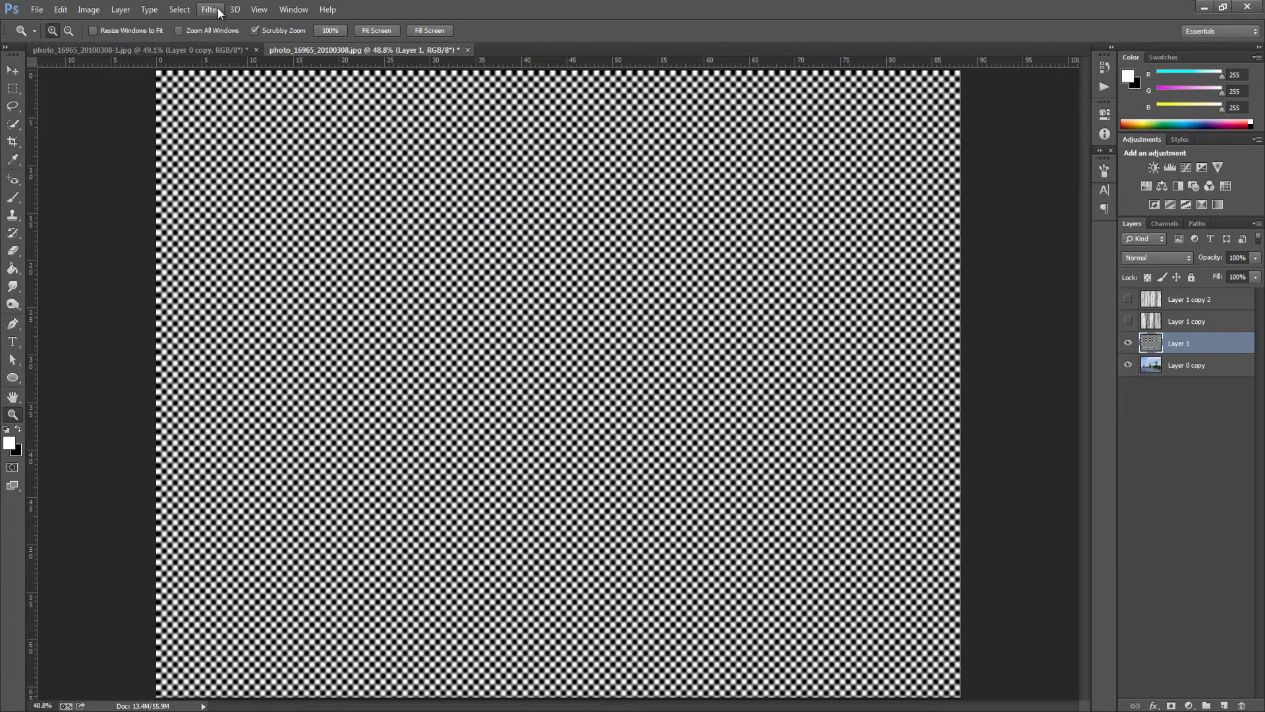
Apply Filter Gallery Sketch > Water Paper with fiber length 50, brightness 85, contrast 75.
{"action": "left_click", "coordinate": [217, 8]}
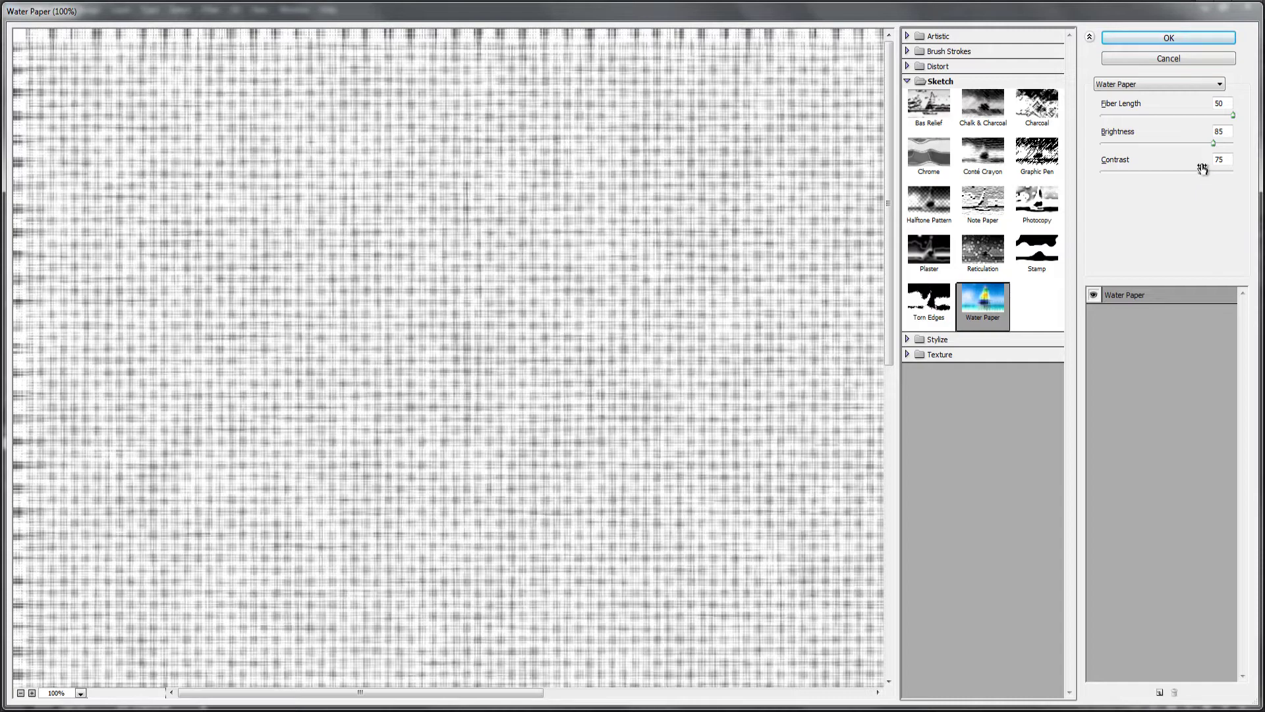
{"action": "left_click", "coordinate": [1170, 38]}
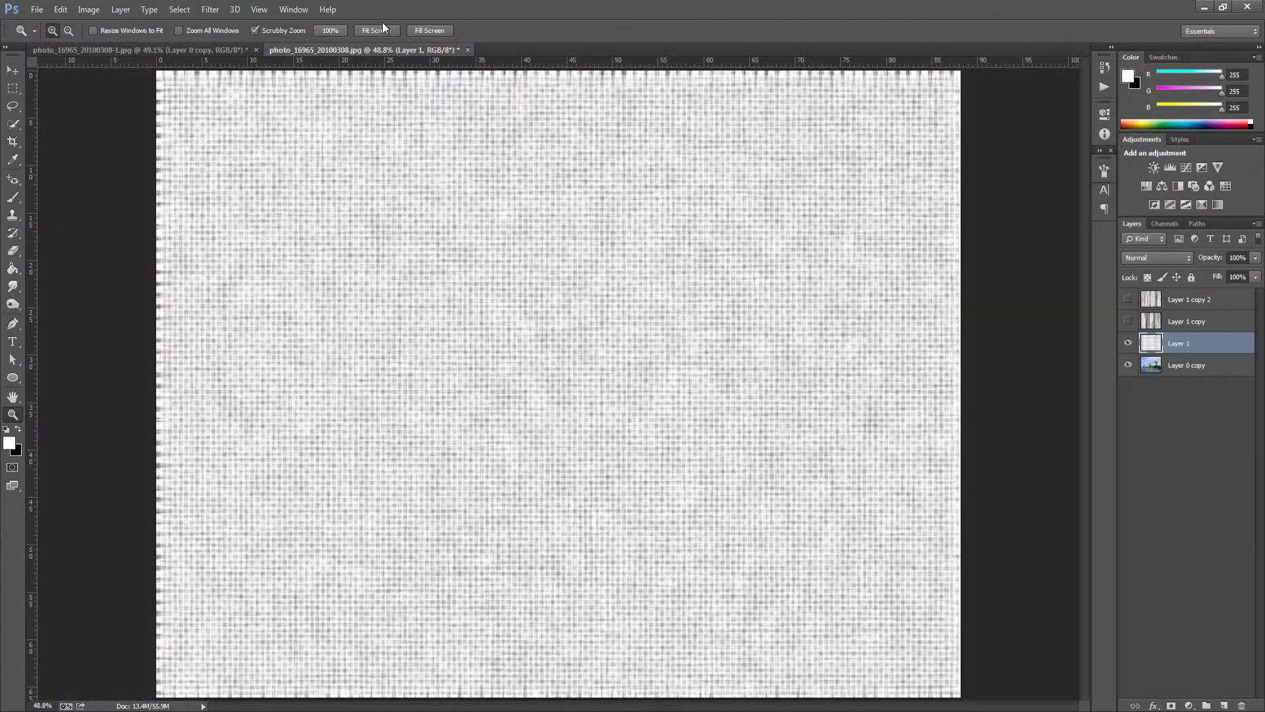
Apply Brush Strokes > Sprayed Strokes with stroke length 6, spray radius 11, right diagonal direction.
{"action": "left_click", "coordinate": [210, 9]}
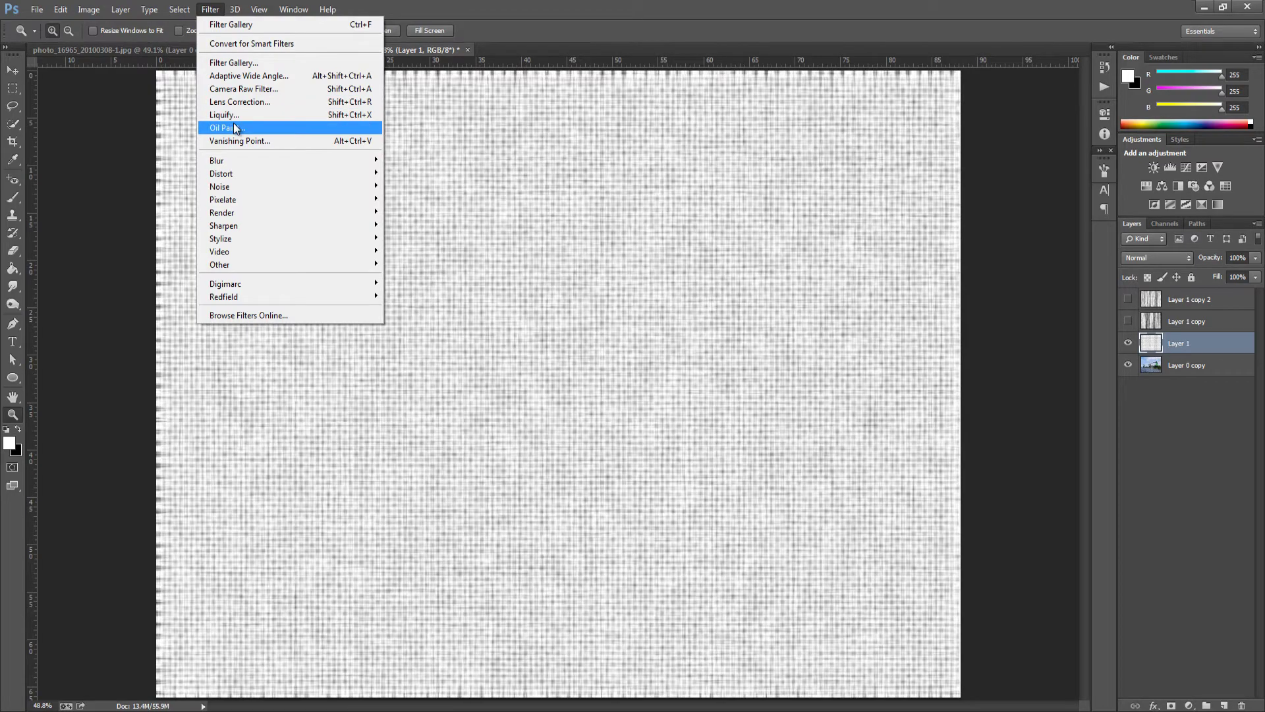
{"action": "left_click", "coordinate": [234, 62]}
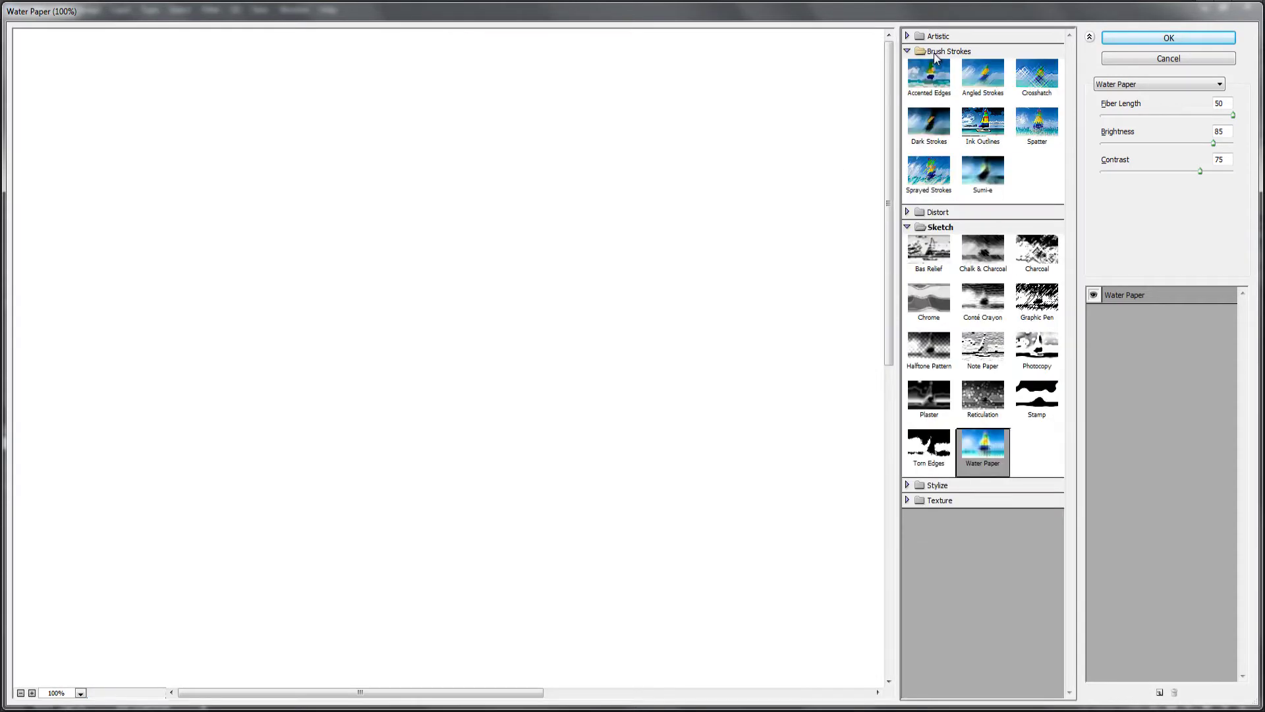
{"action": "left_click", "coordinate": [937, 177]}
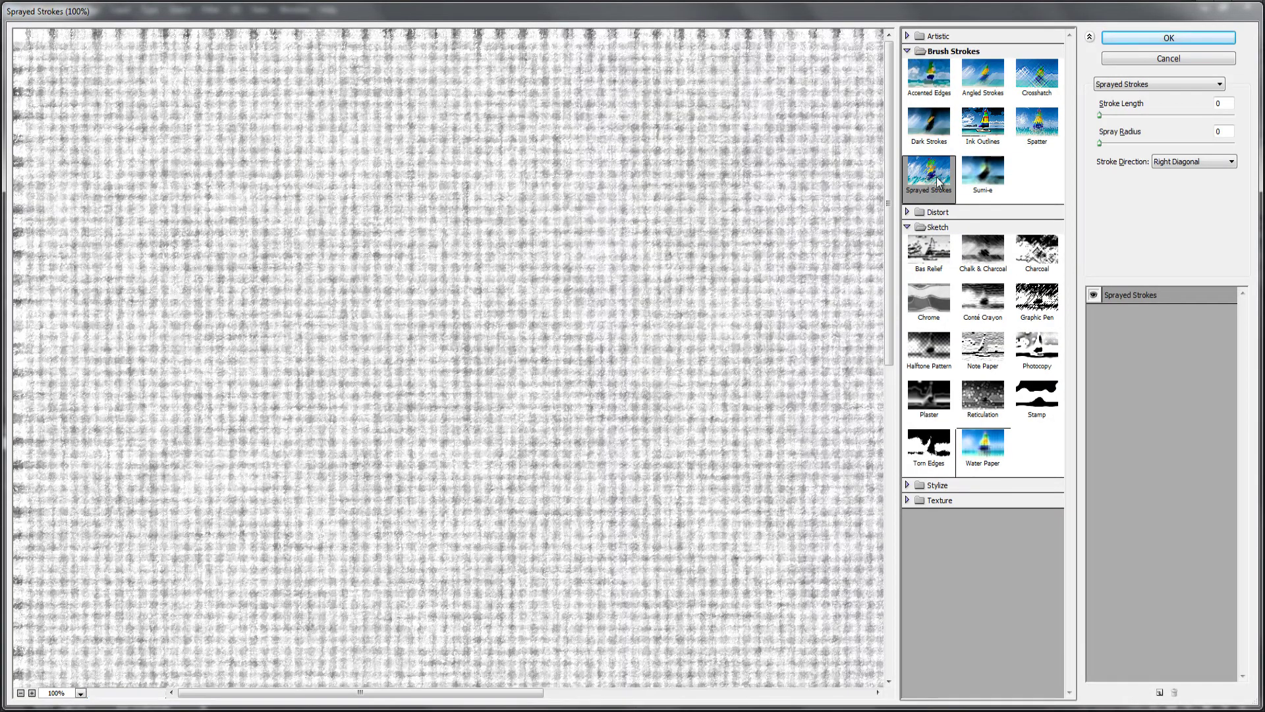
{"action": "left_click", "coordinate": [1224, 103]}
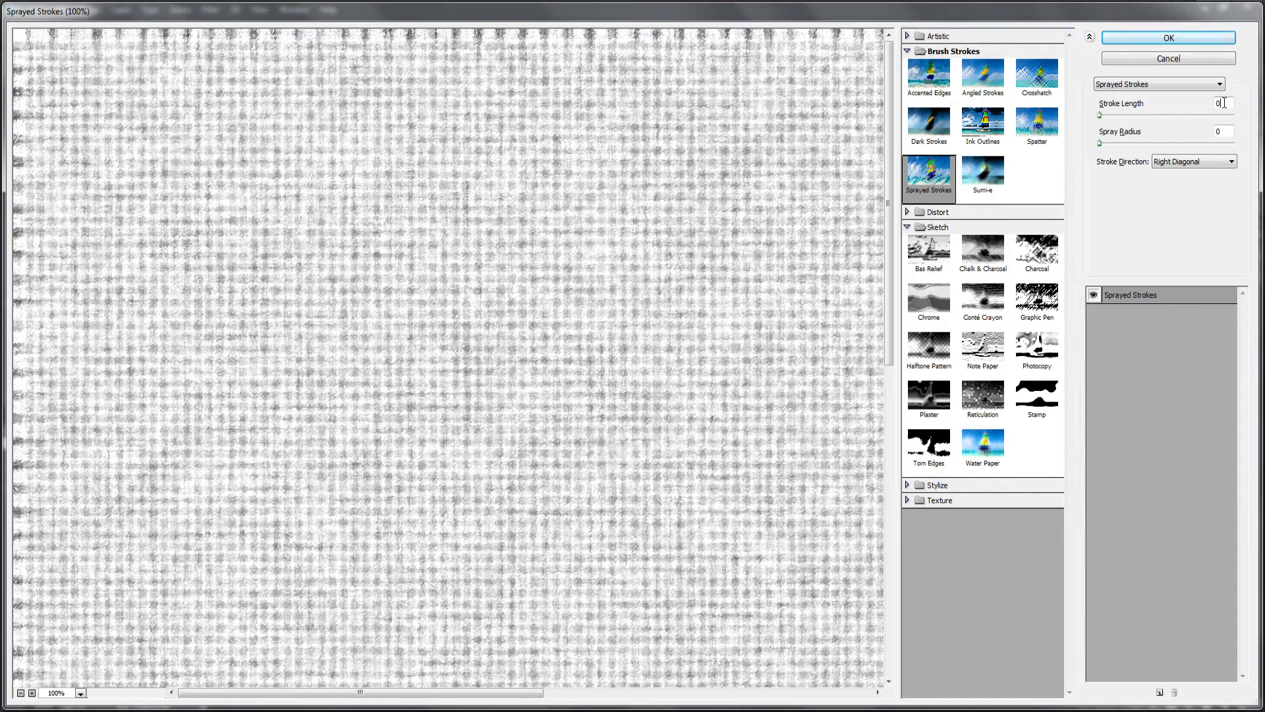
{"action": "double_click", "coordinate": [1224, 104]}
{"action": "type", "text": "6"}
{"action": "key", "text": "Tab"}
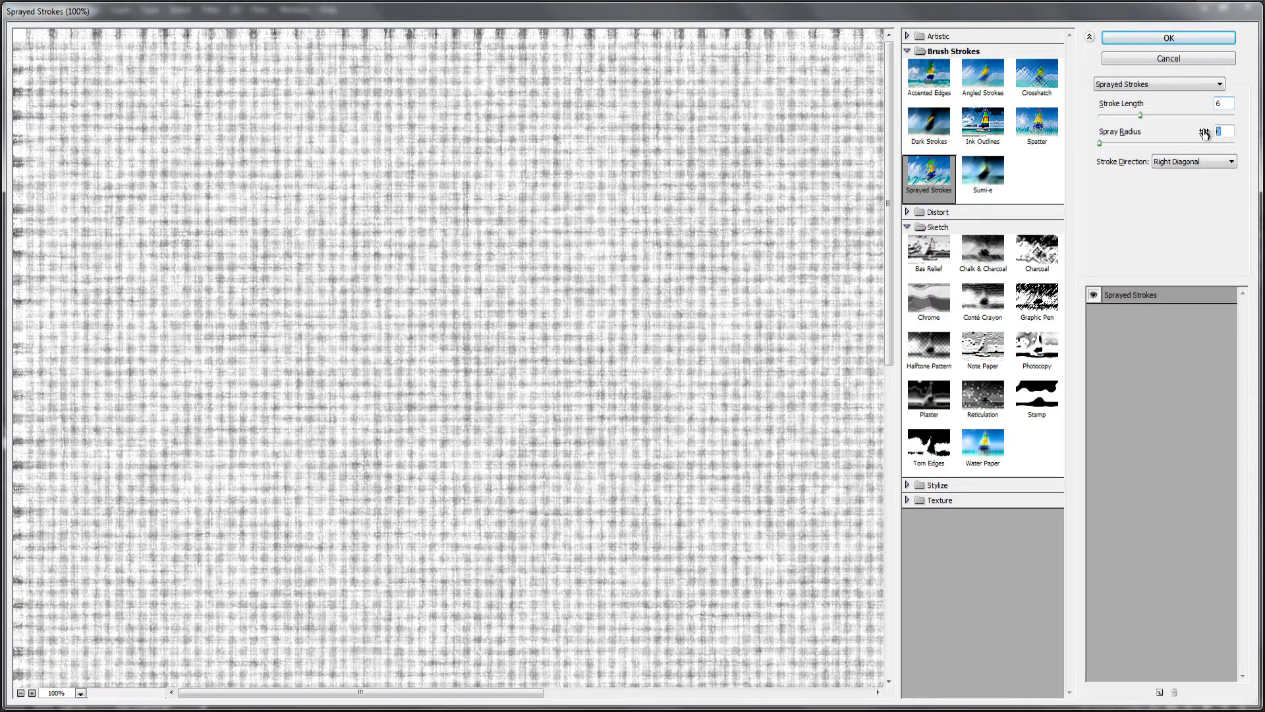
{"action": "type", "text": "11"}
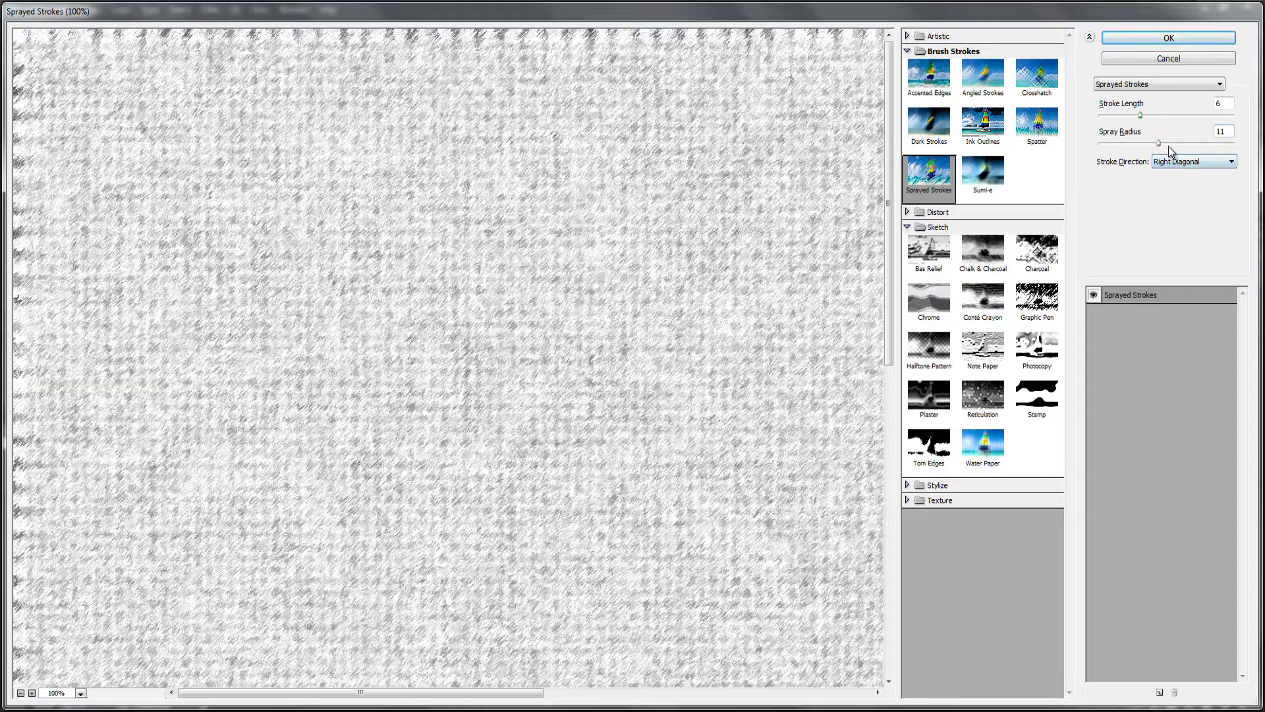
{"action": "left_click", "coordinate": [1166, 38]}
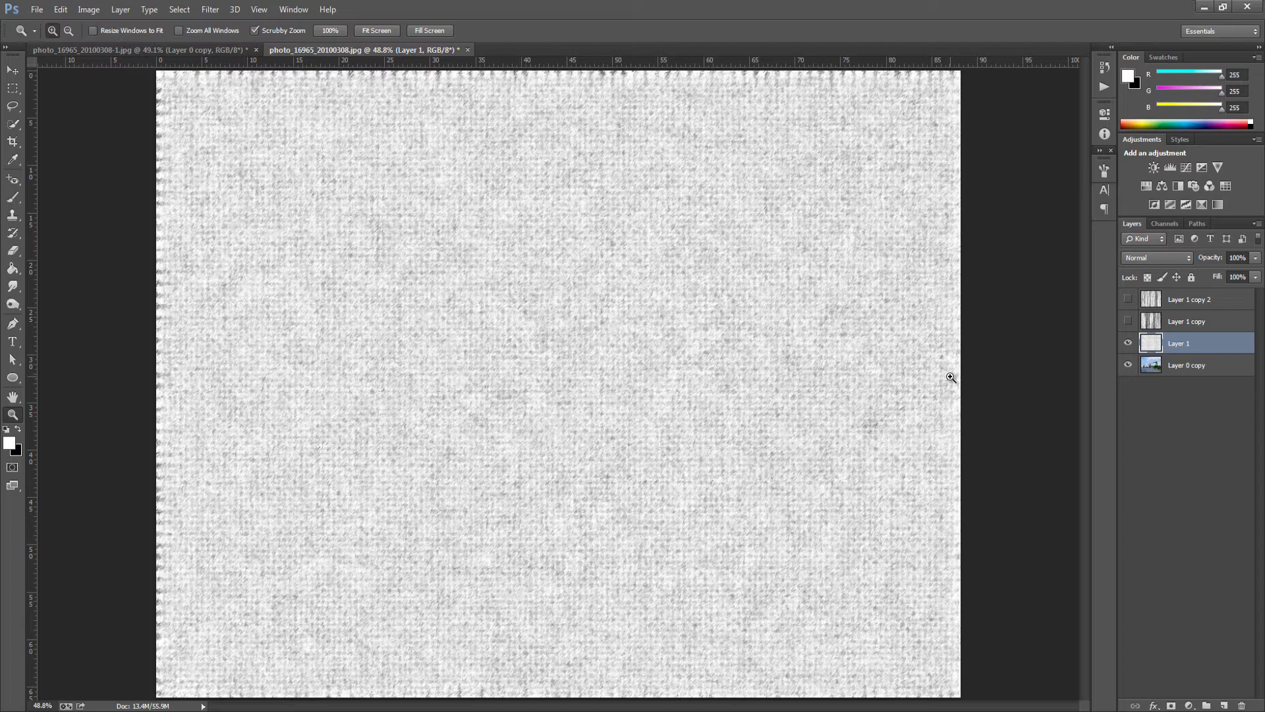
Free Transform Layer 1, stretching each edge slightly past the canvas to about 102%, and commit.
{"action": "key", "text": "ctrl+t"}
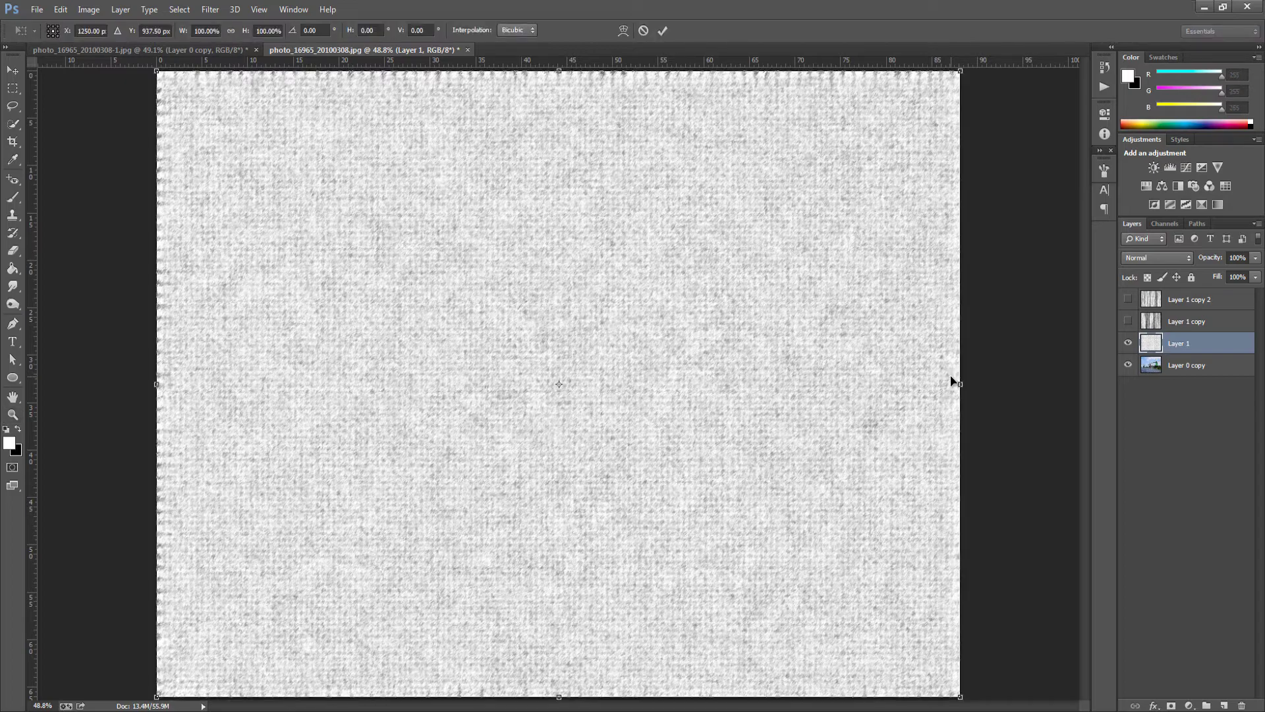
{"action": "scroll", "coordinate": [909, 356], "scroll_direction": "down", "scroll_amount": 1}
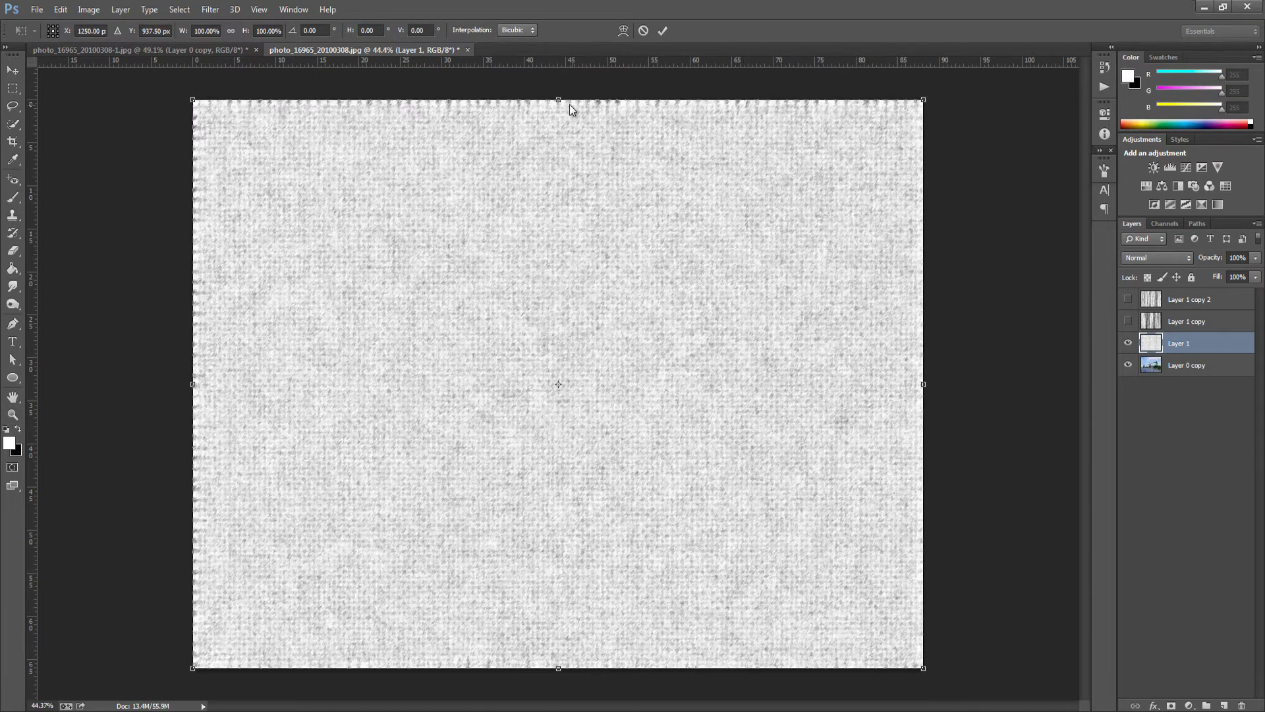
{"action": "left_click_drag", "start_coordinate": [559, 99], "coordinate": [559, 92]}
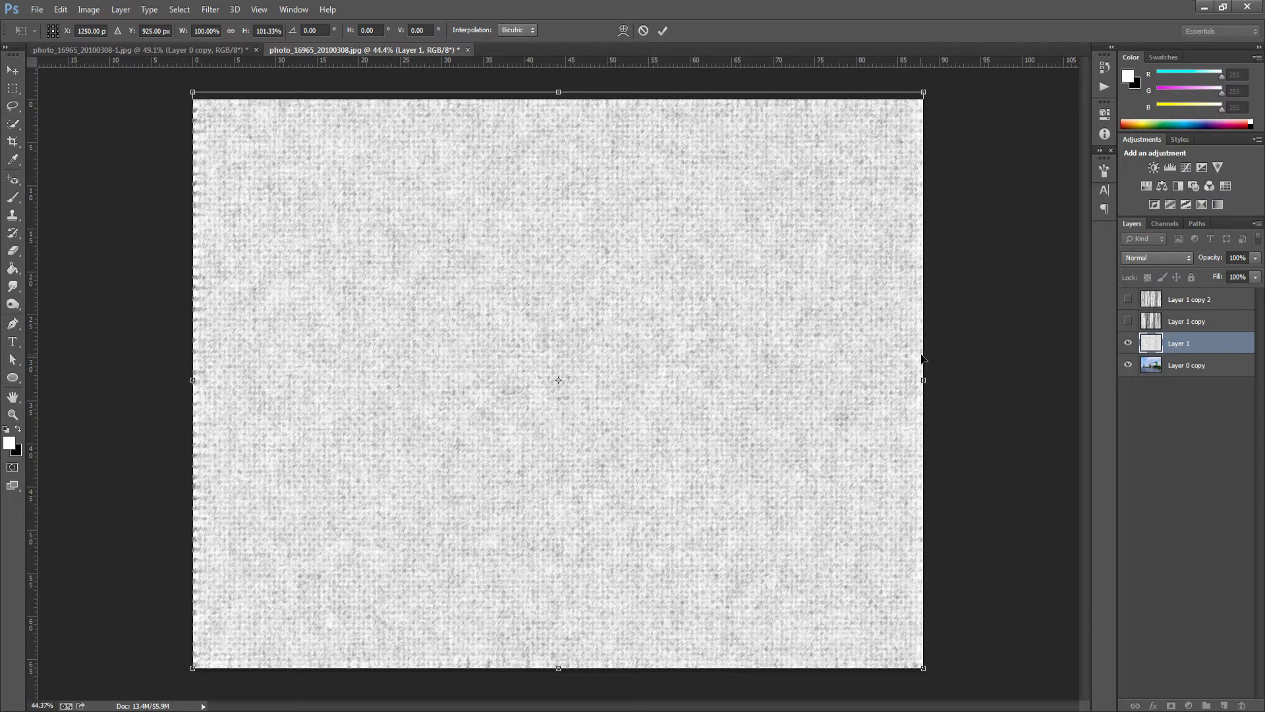
{"action": "left_click_drag", "start_coordinate": [924, 380], "coordinate": [930, 383]}
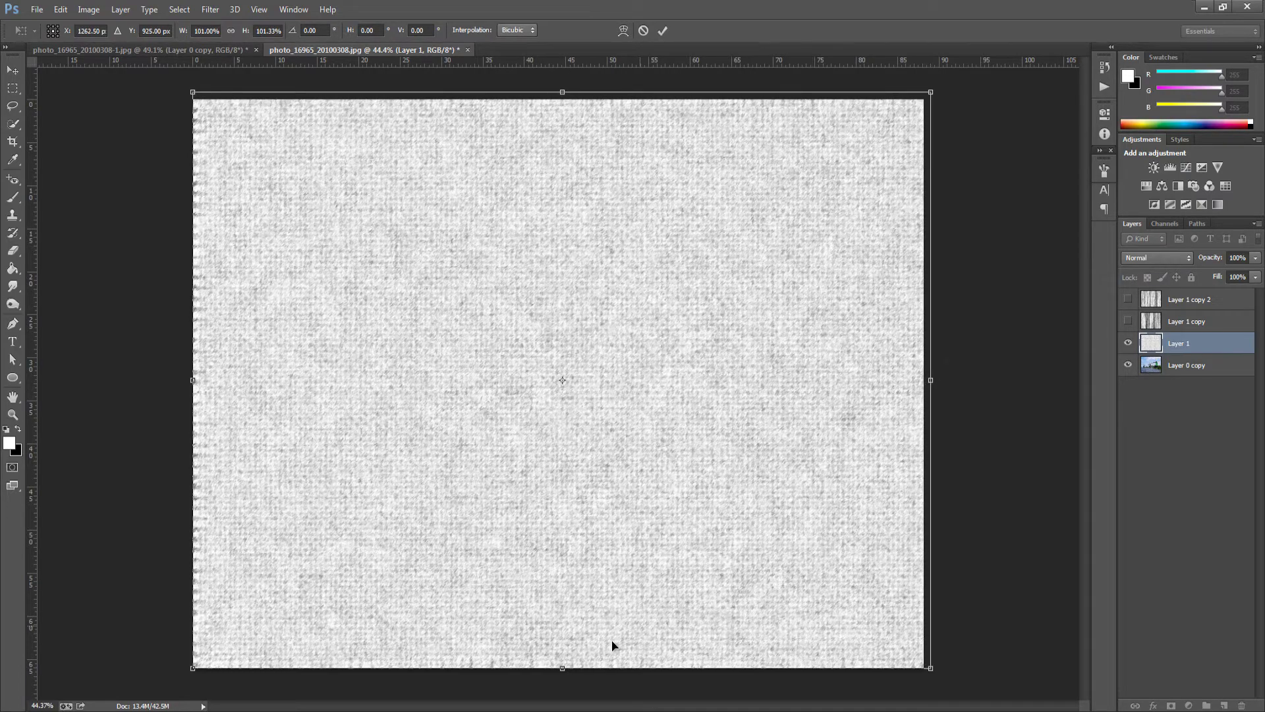
{"action": "left_click_drag", "start_coordinate": [562, 668], "coordinate": [562, 676]}
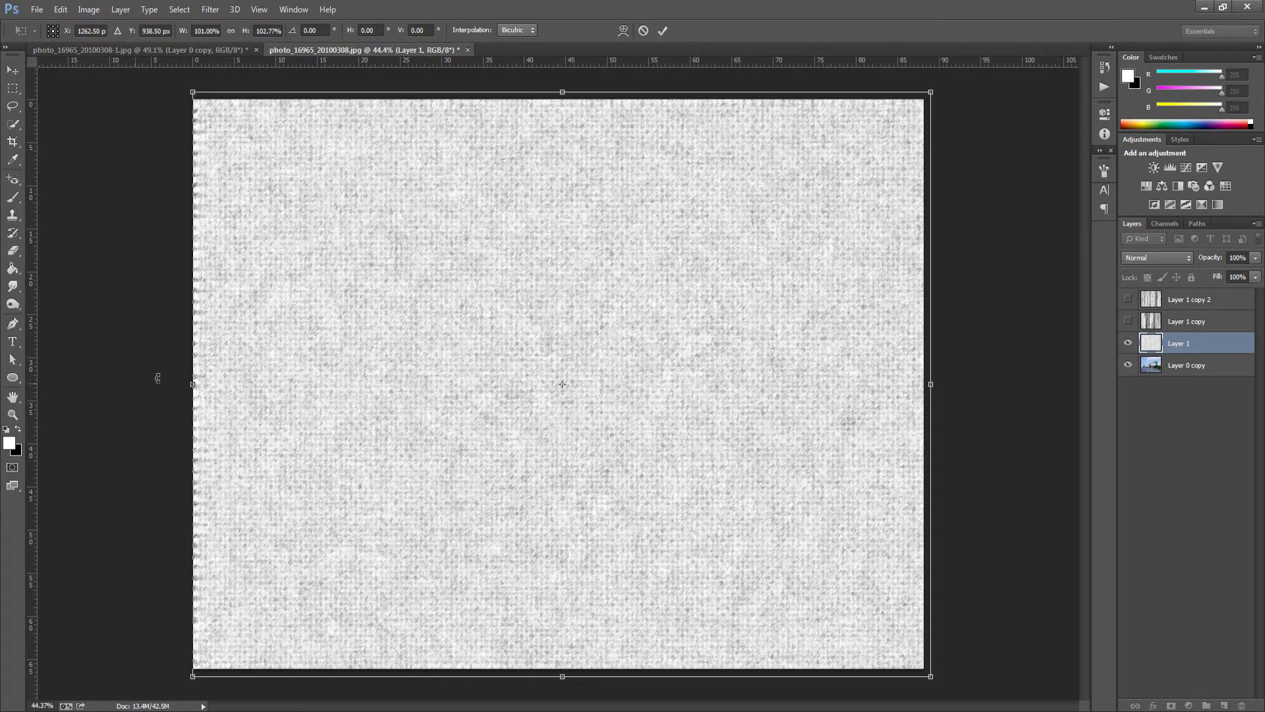
{"action": "left_click_drag", "start_coordinate": [192, 383], "coordinate": [183, 383]}
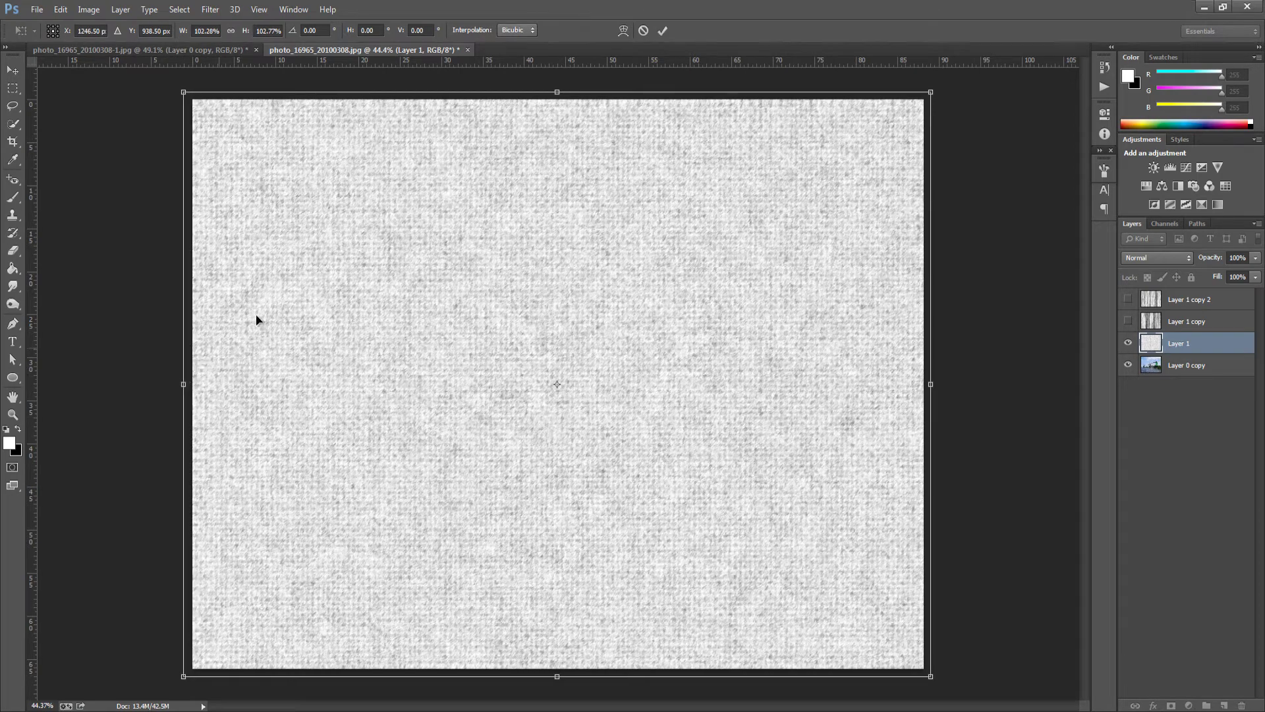
{"action": "left_click", "coordinate": [662, 29]}
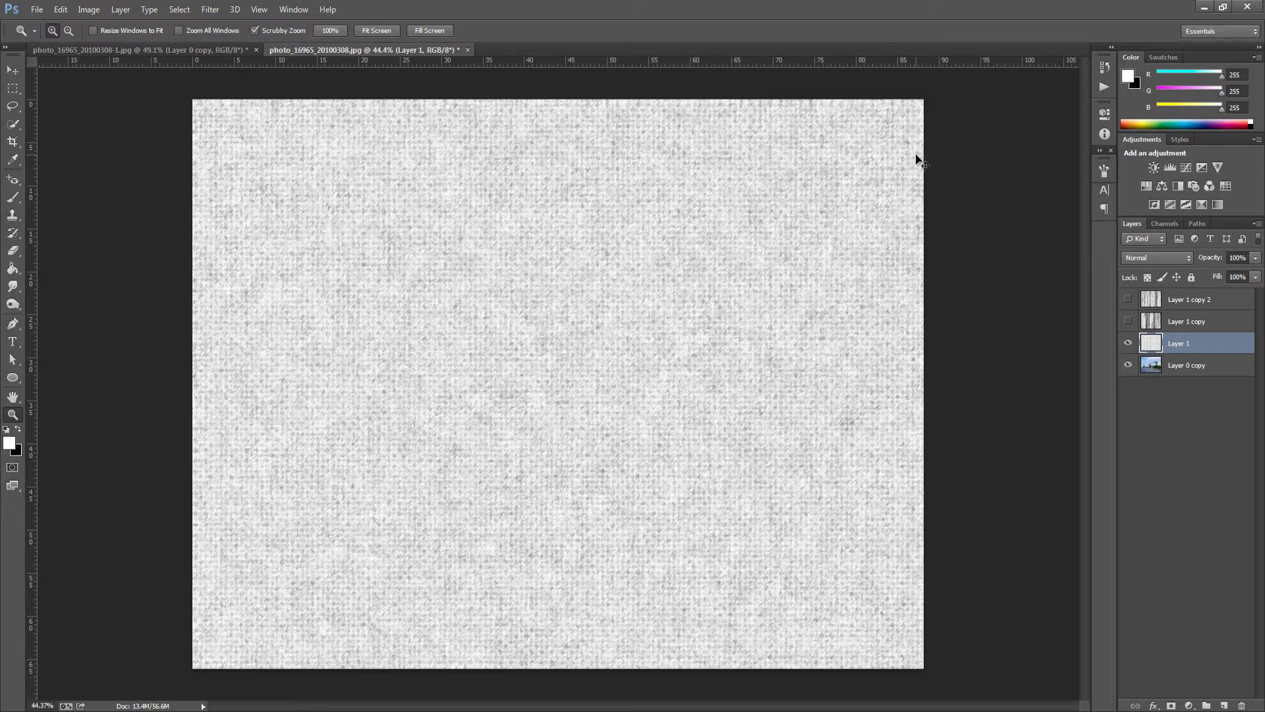
Duplicate the texture layer and open Filter > Render > Fibers, zooming its preview out.
{"action": "key", "text": "ctrl+j"}
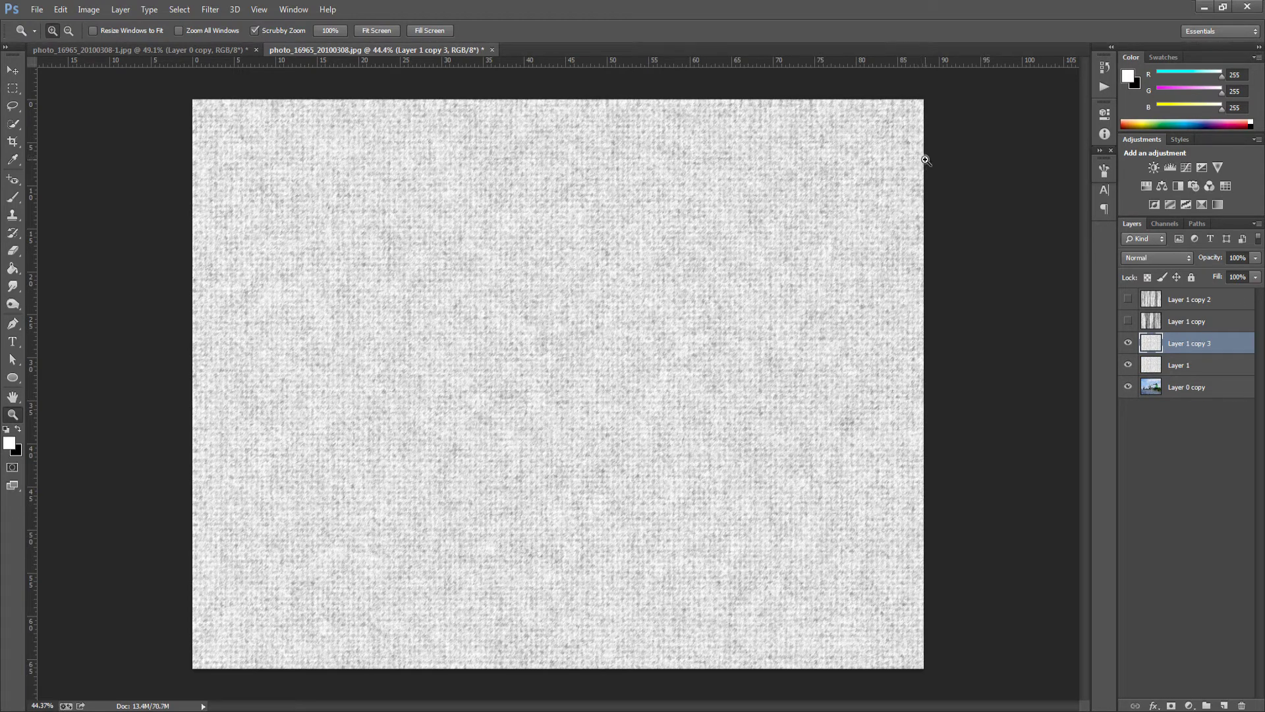
{"action": "left_click", "coordinate": [213, 10]}
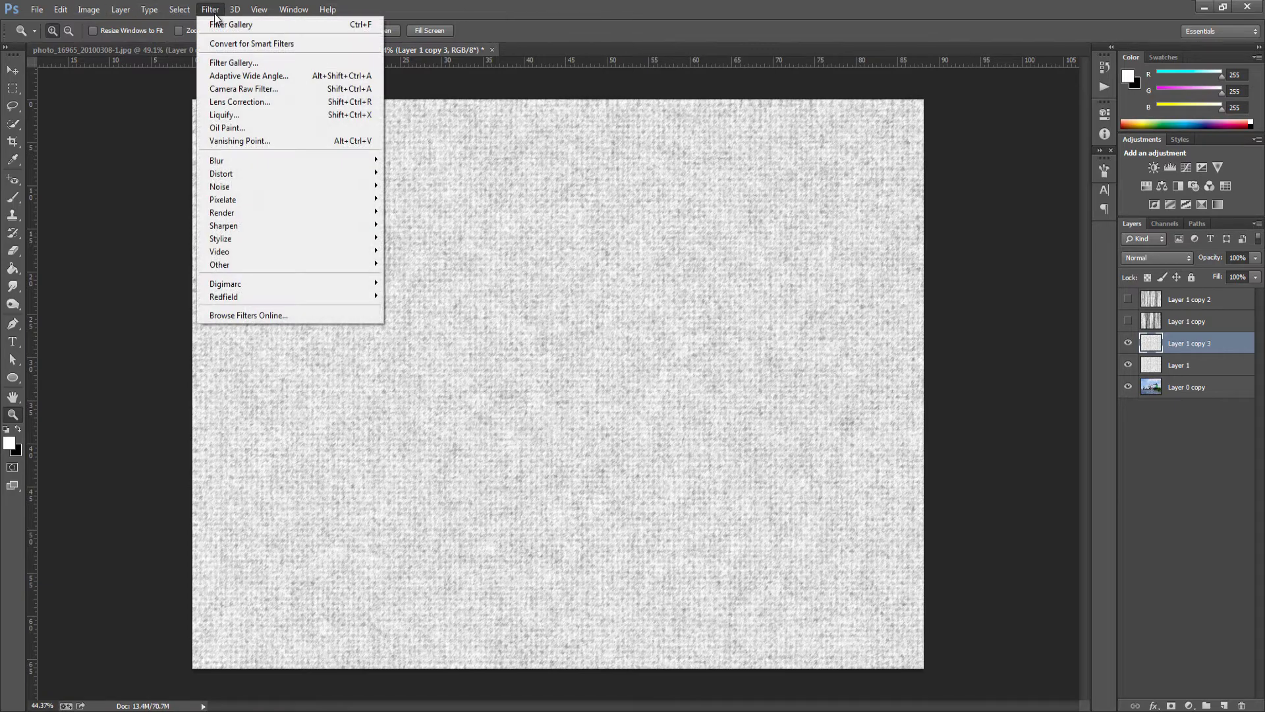
{"action": "mouse_move", "coordinate": [225, 213]}
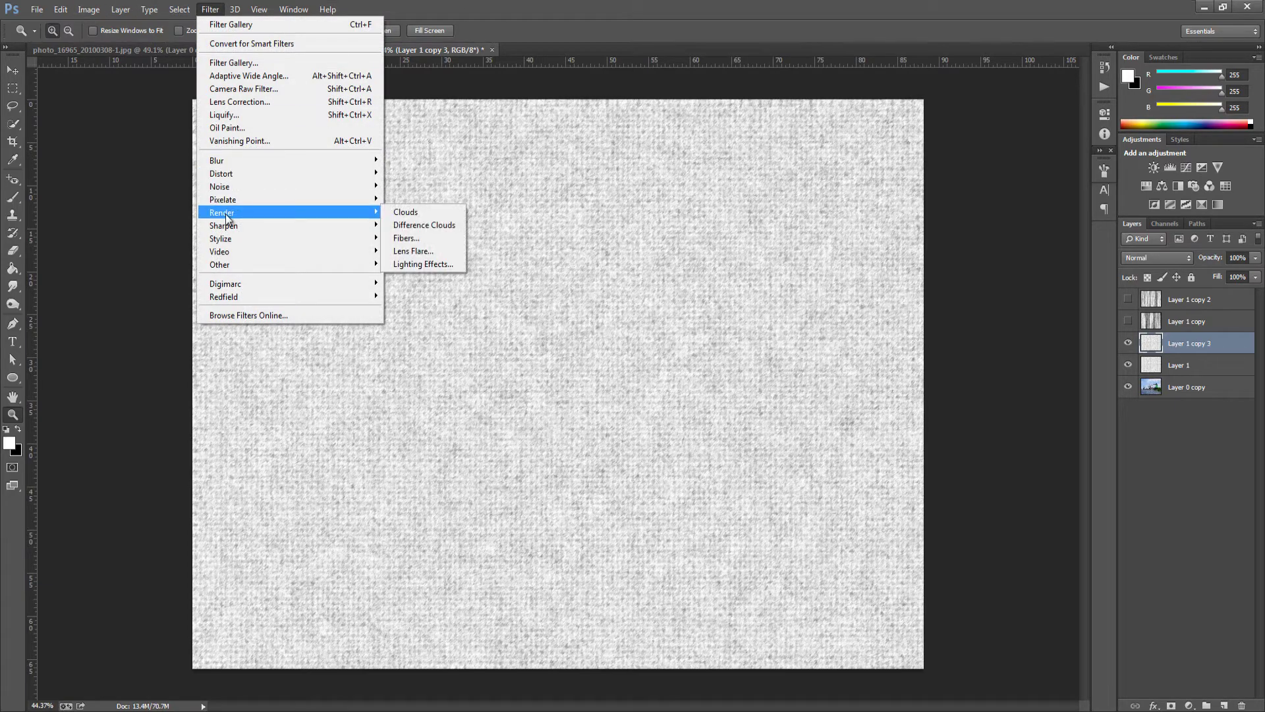
{"action": "left_click", "coordinate": [411, 240]}
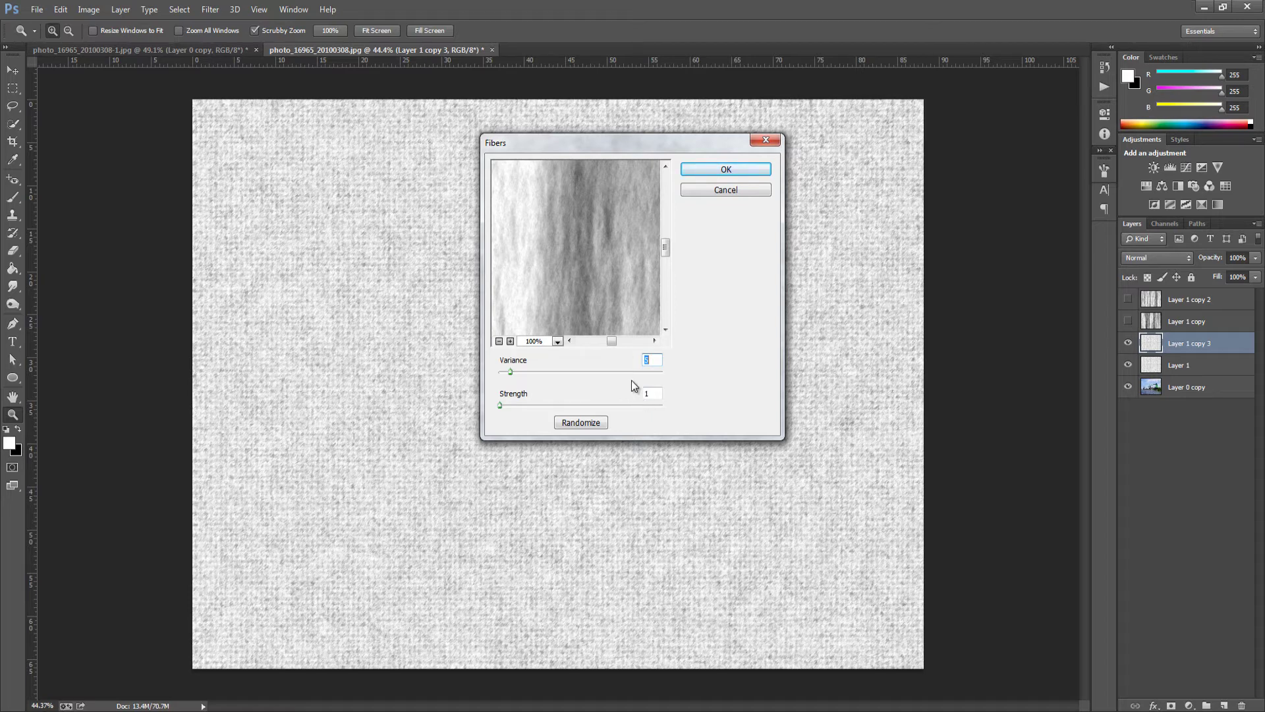
{"action": "left_click", "coordinate": [499, 341]}
{"action": "left_click", "coordinate": [498, 341]}
{"action": "left_click", "coordinate": [499, 341]}
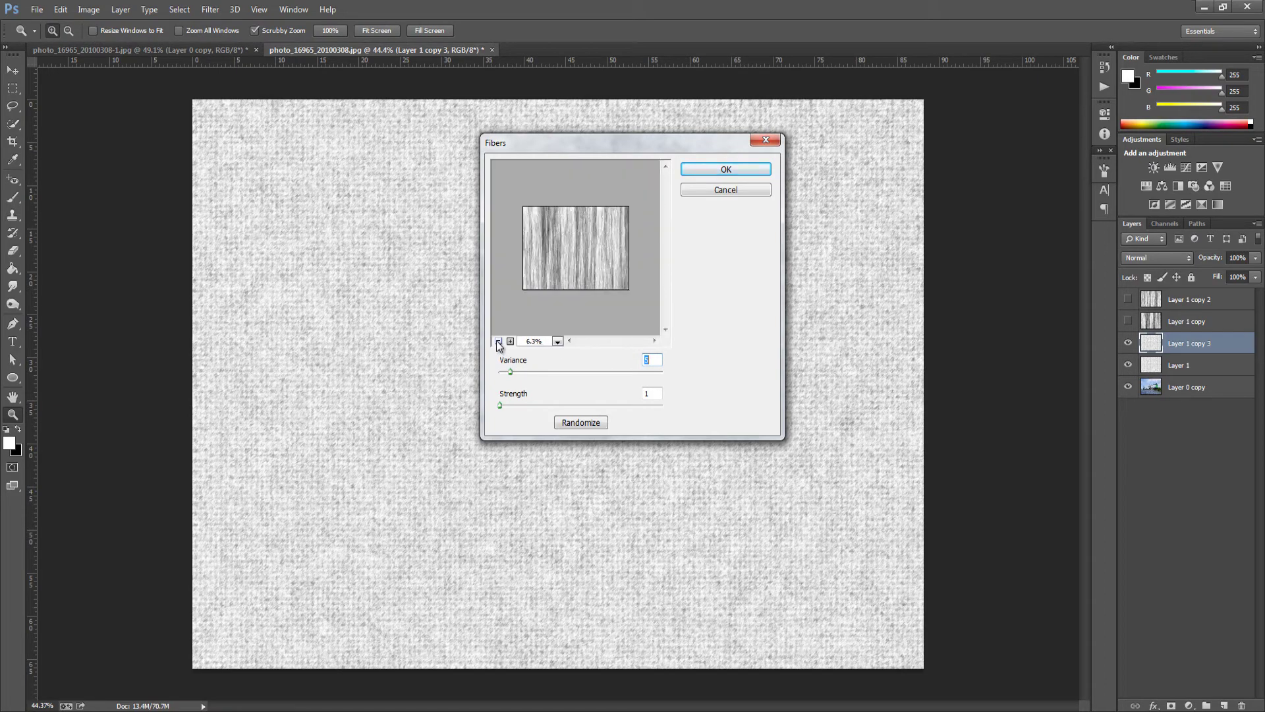
{"action": "left_click", "coordinate": [512, 340]}
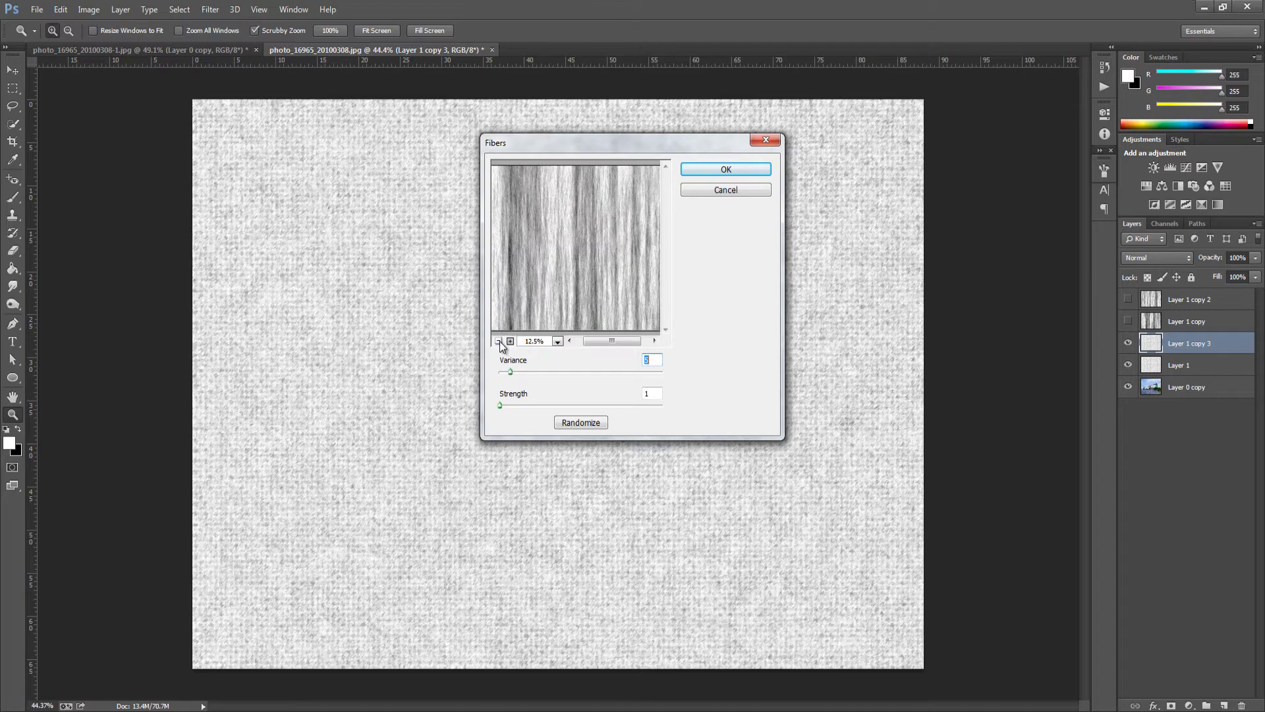
{"action": "left_click", "coordinate": [499, 341]}
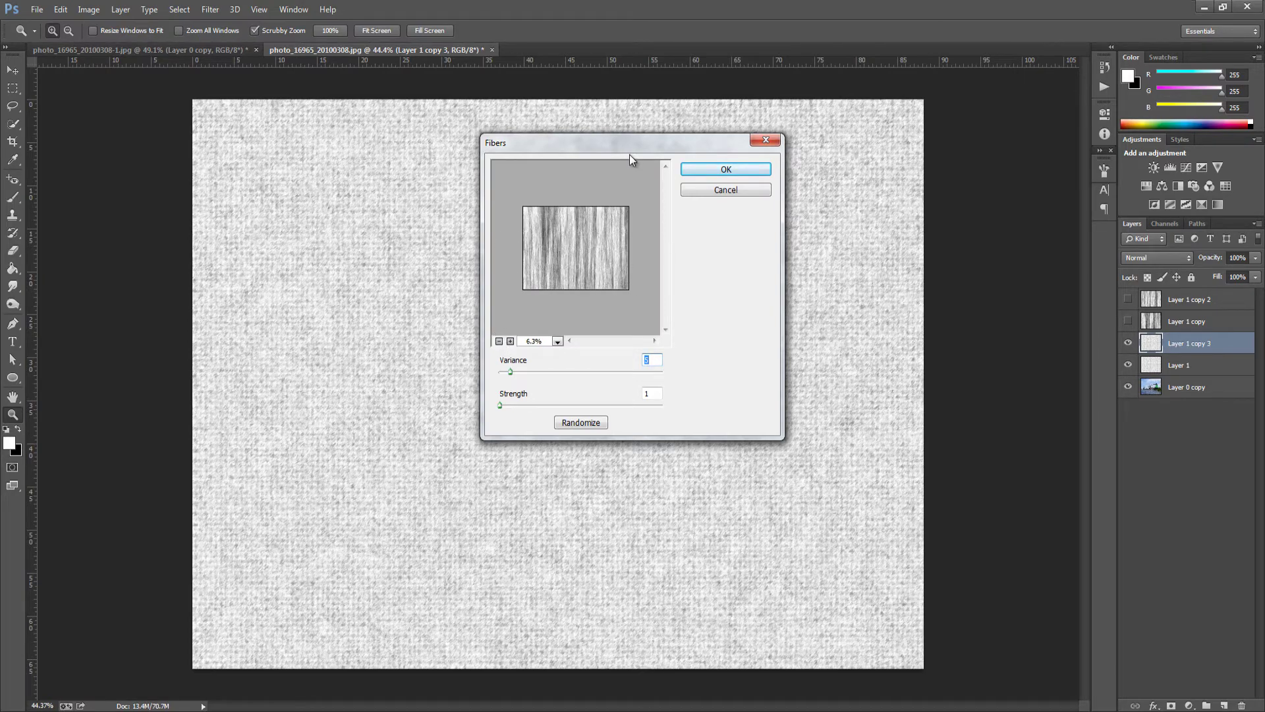
{"action": "left_click_drag", "start_coordinate": [630, 156], "coordinate": [700, 142]}
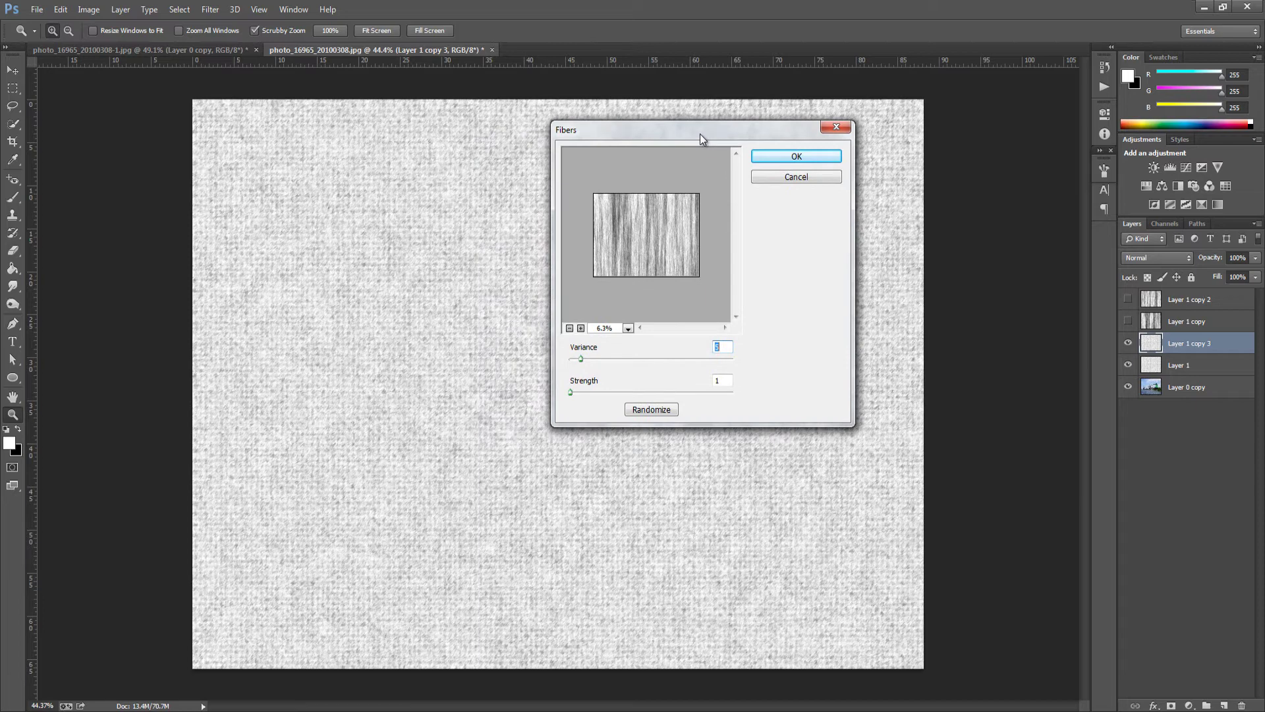
Try several random Fibers patterns, cancel, then hide Layer 1 copy 3 and show Layer 1 copy.
{"action": "left_click", "coordinate": [664, 413]}
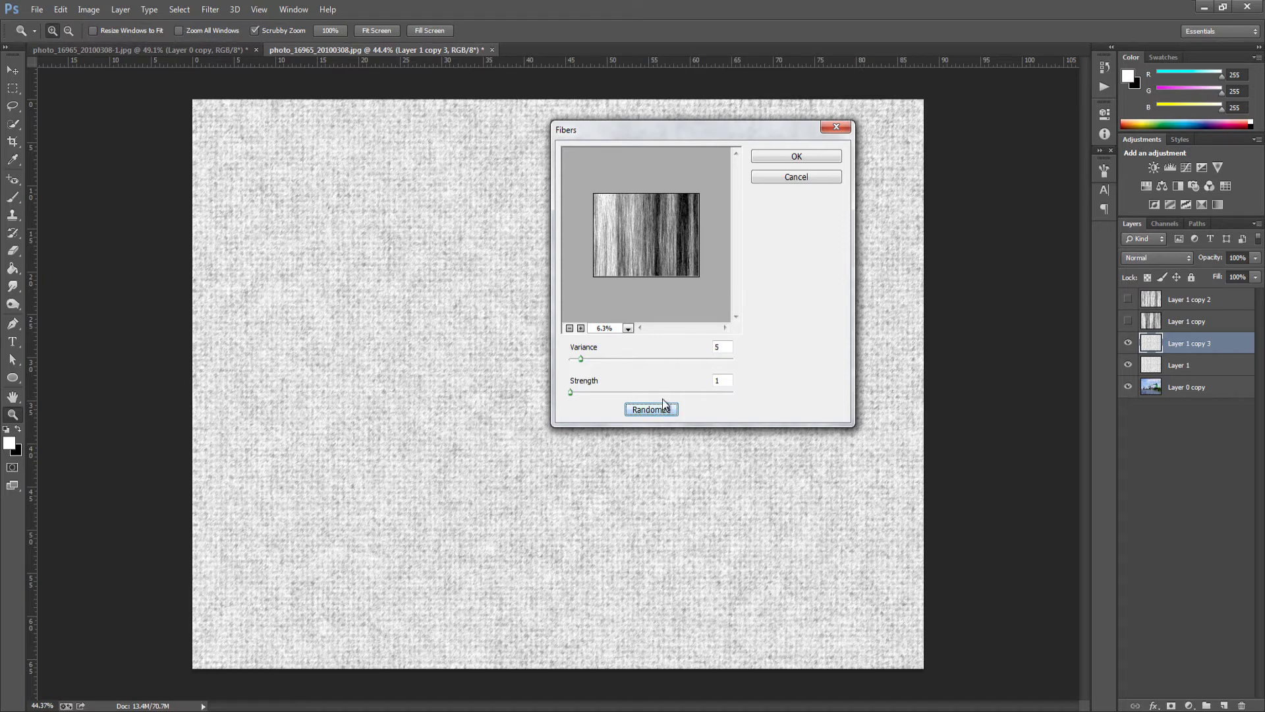
{"action": "left_click", "coordinate": [662, 405]}
{"action": "left_click", "coordinate": [665, 408]}
{"action": "left_click", "coordinate": [666, 409]}
{"action": "left_click", "coordinate": [666, 410]}
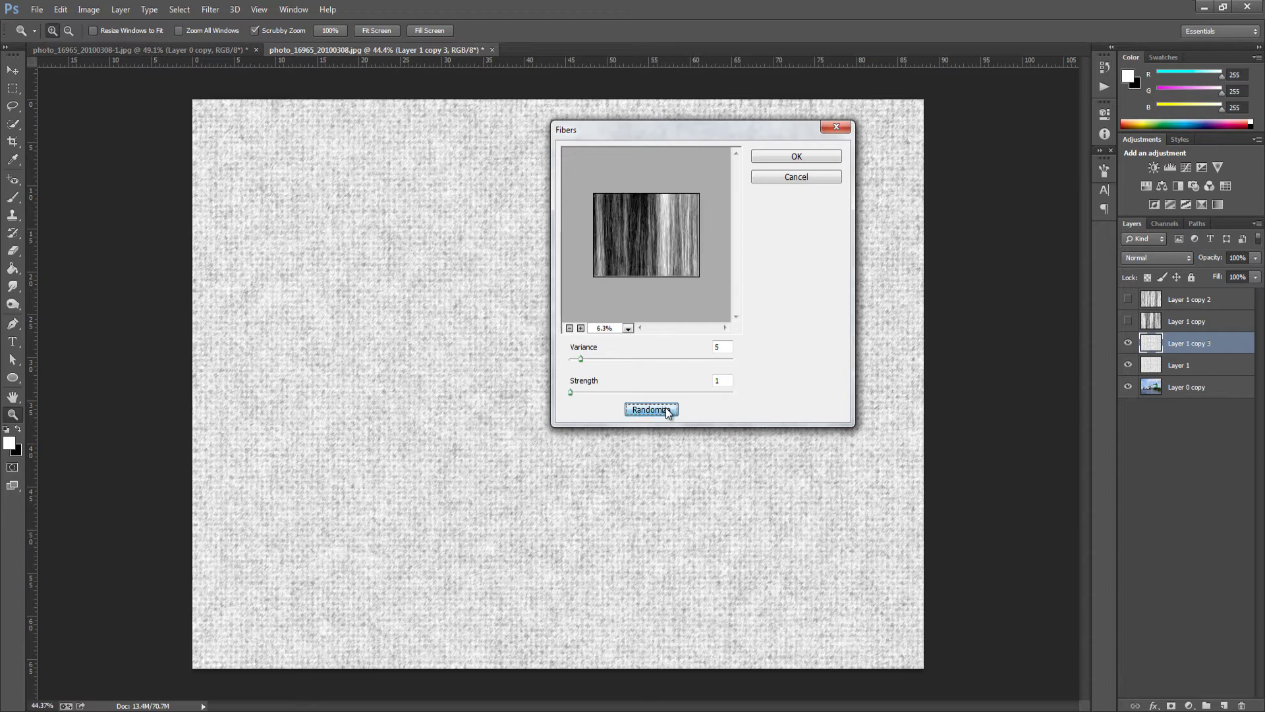
{"action": "left_click", "coordinate": [667, 411]}
{"action": "left_click", "coordinate": [668, 411]}
{"action": "left_click", "coordinate": [667, 410]}
{"action": "left_click", "coordinate": [667, 410]}
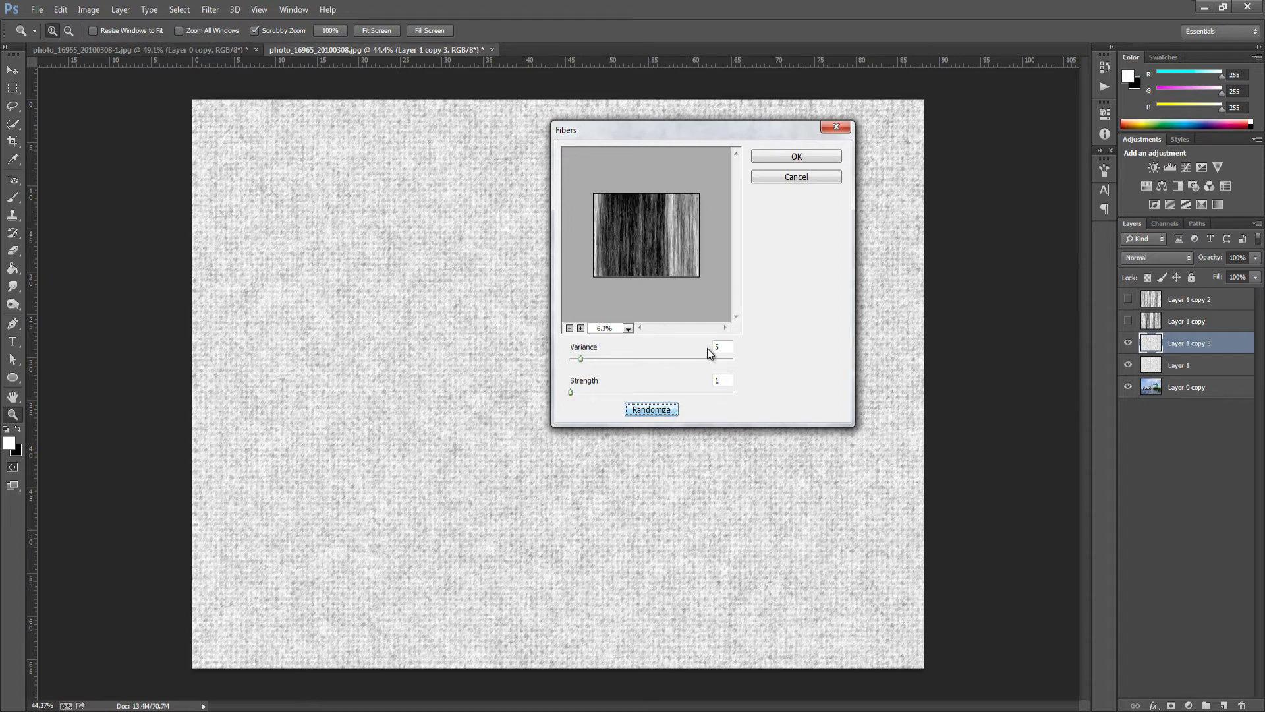
{"action": "left_click", "coordinate": [794, 177]}
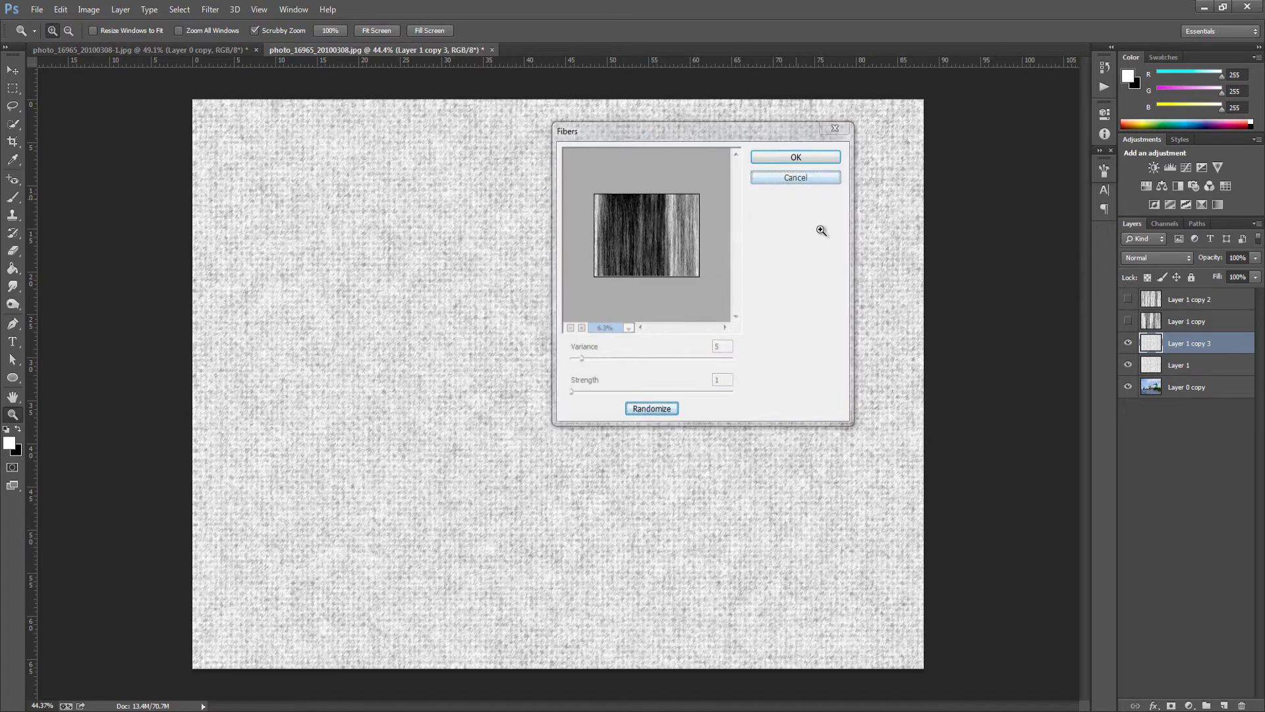
{"action": "left_click", "coordinate": [1128, 342]}
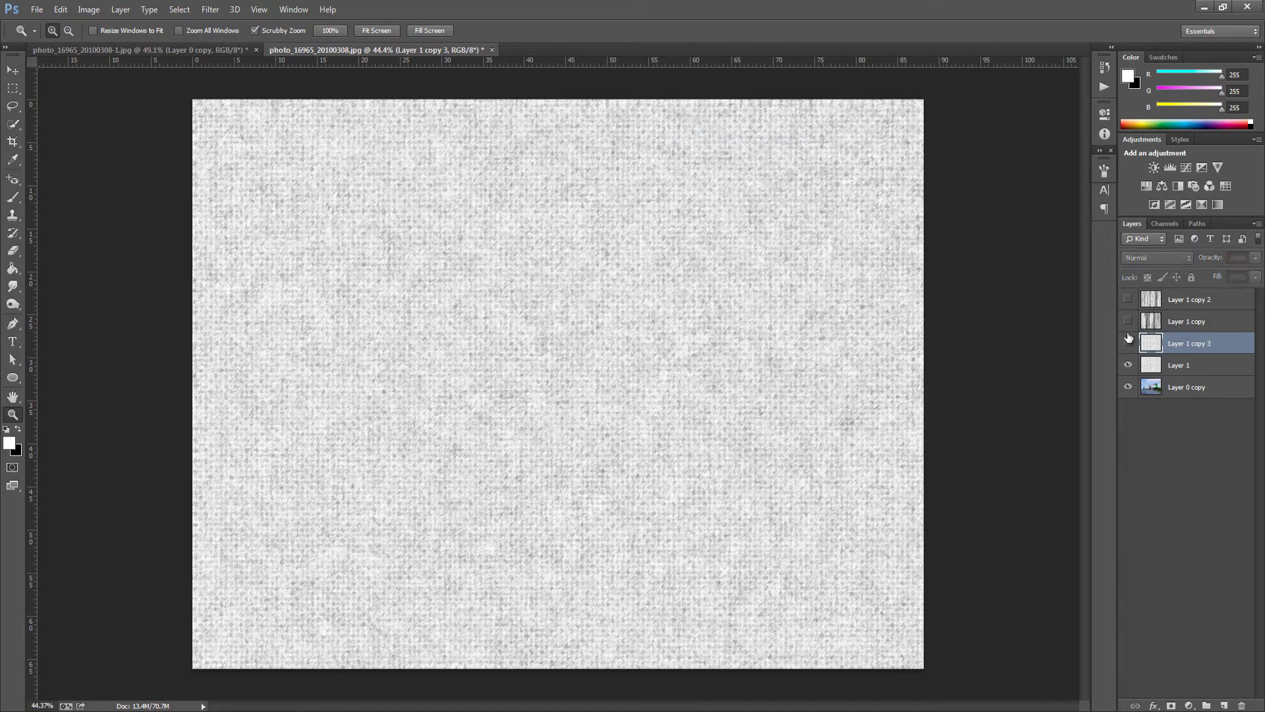
{"action": "left_click", "coordinate": [1128, 321]}
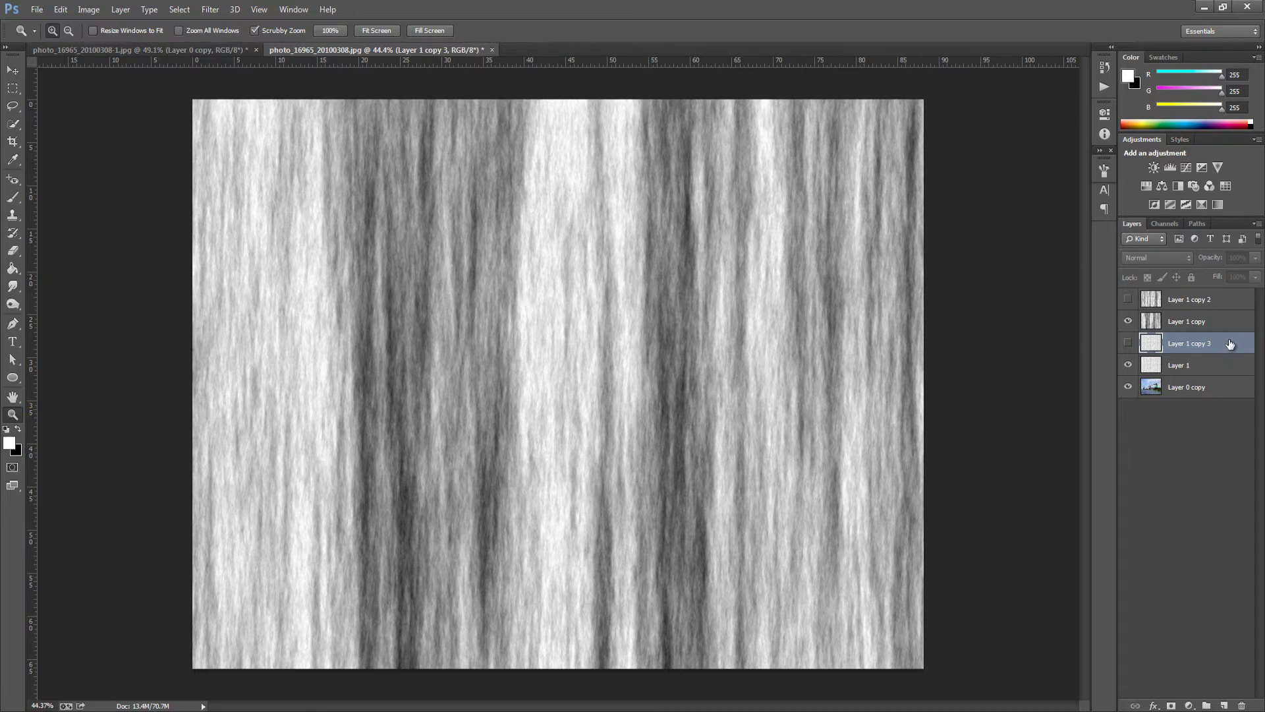
Delete Layer 1 copy 3, rotate the image 180°, and duplicate Layer 1 copy with Ctrl+J.
{"action": "key", "text": "Delete"}
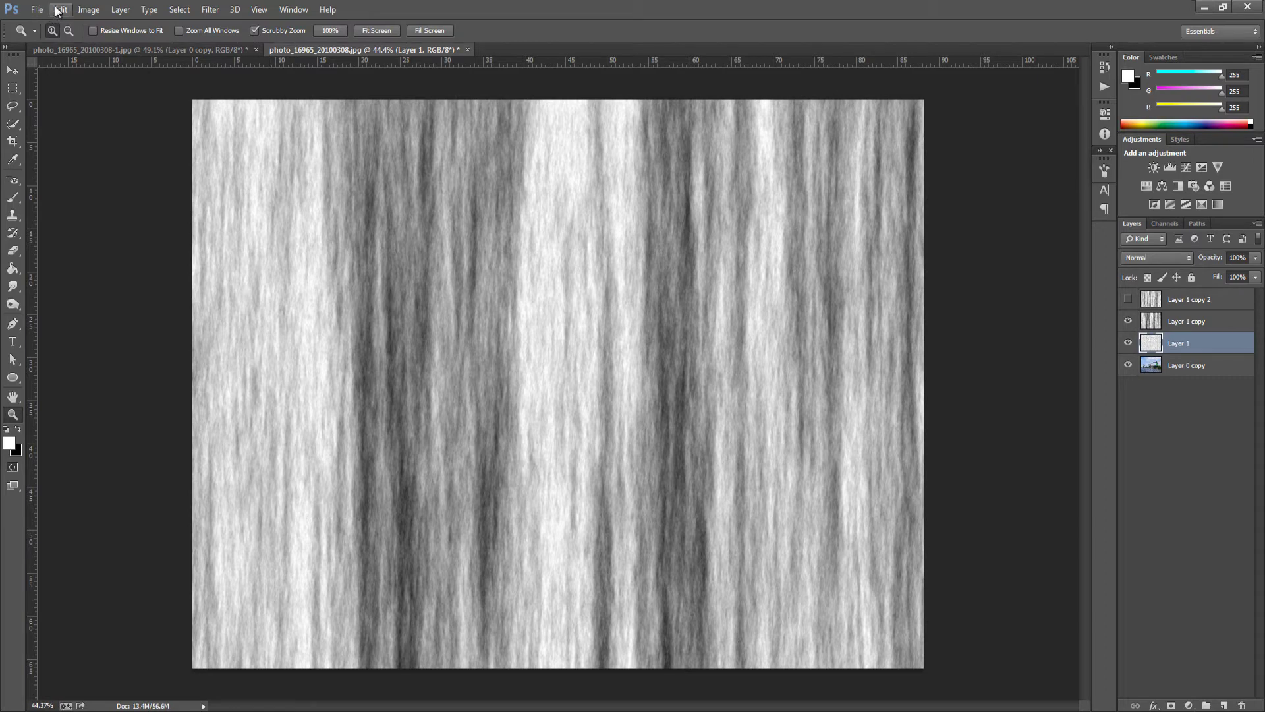
{"action": "left_click", "coordinate": [78, 12]}
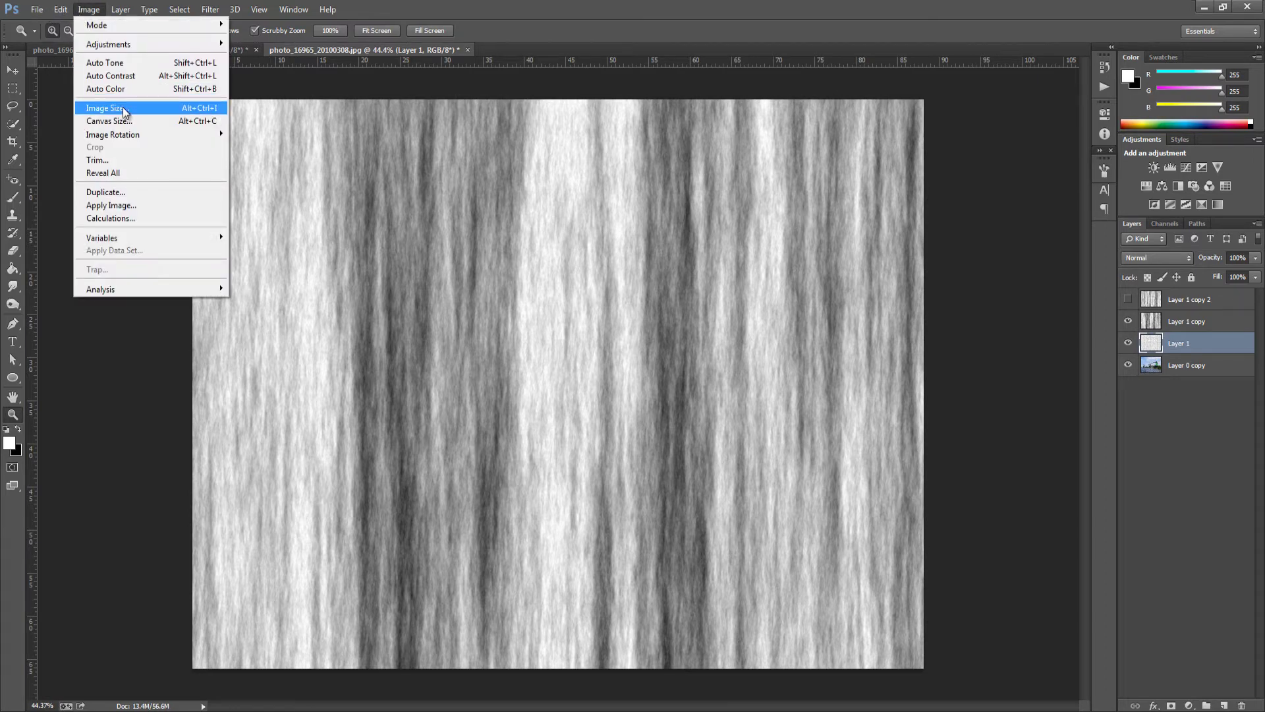
{"action": "mouse_move", "coordinate": [125, 133]}
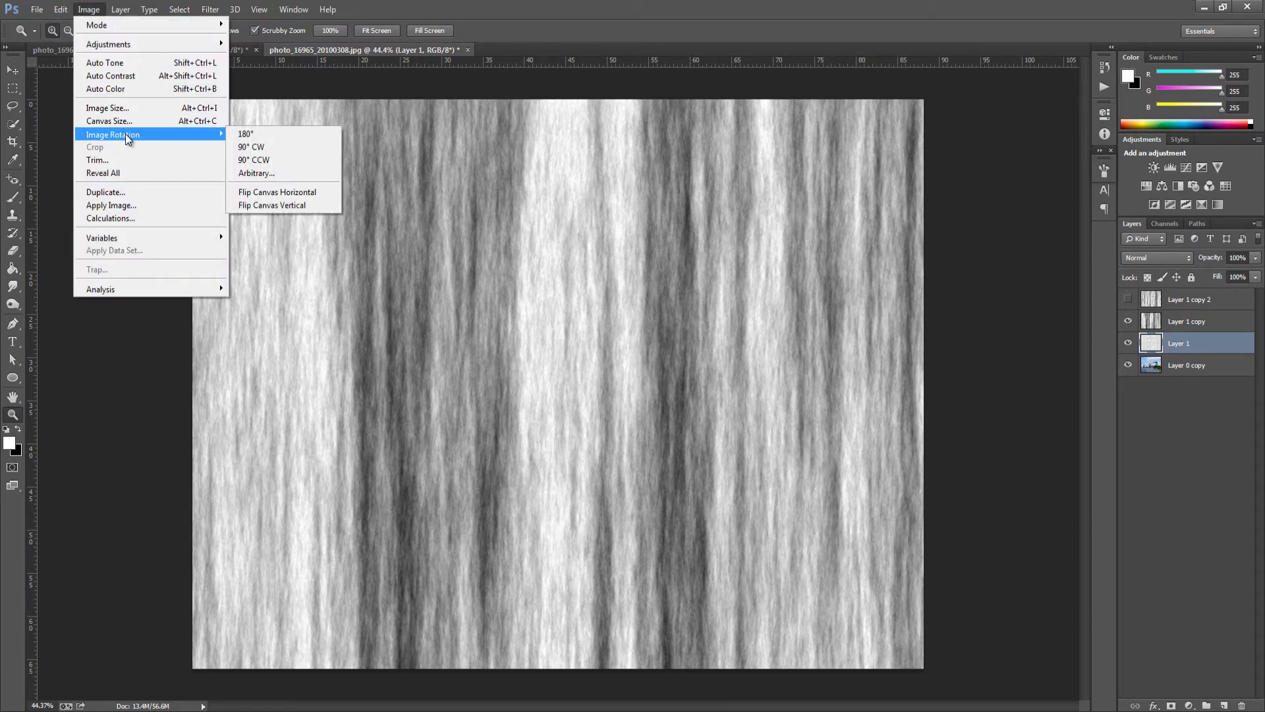
{"action": "left_click", "coordinate": [271, 140]}
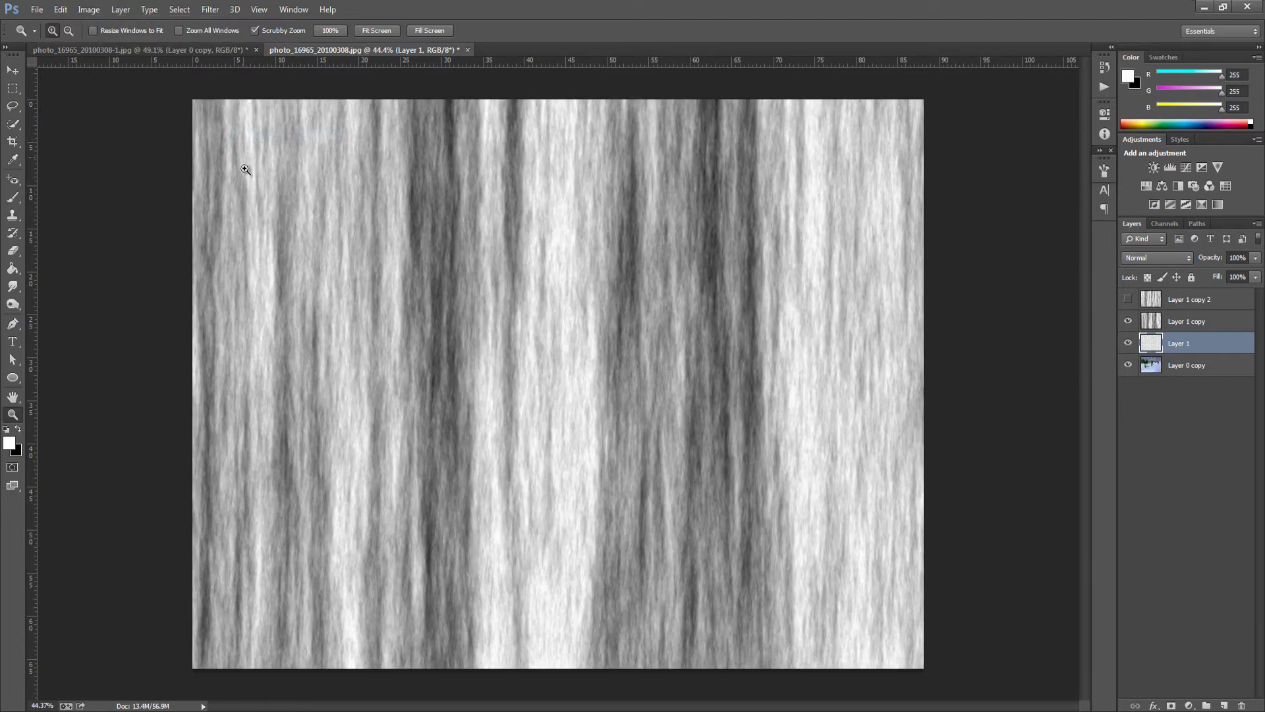
{"action": "left_click", "coordinate": [1205, 323]}
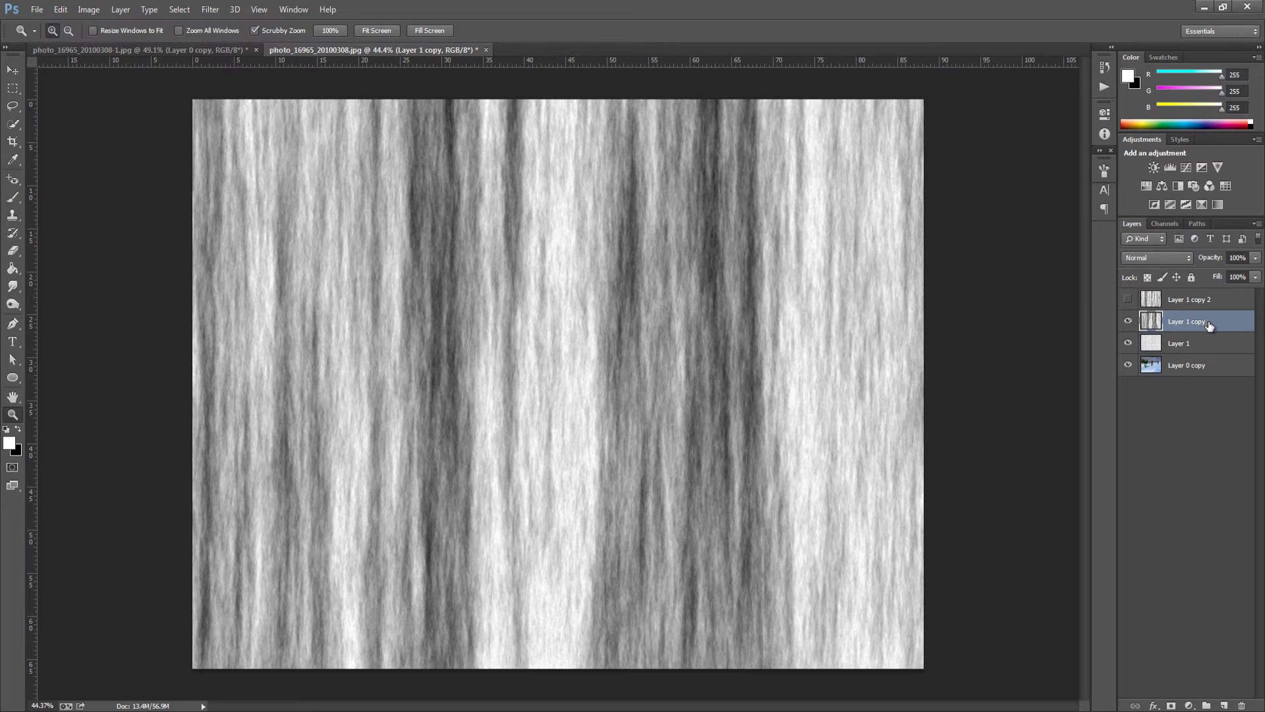
{"action": "key", "text": "ctrl+j"}
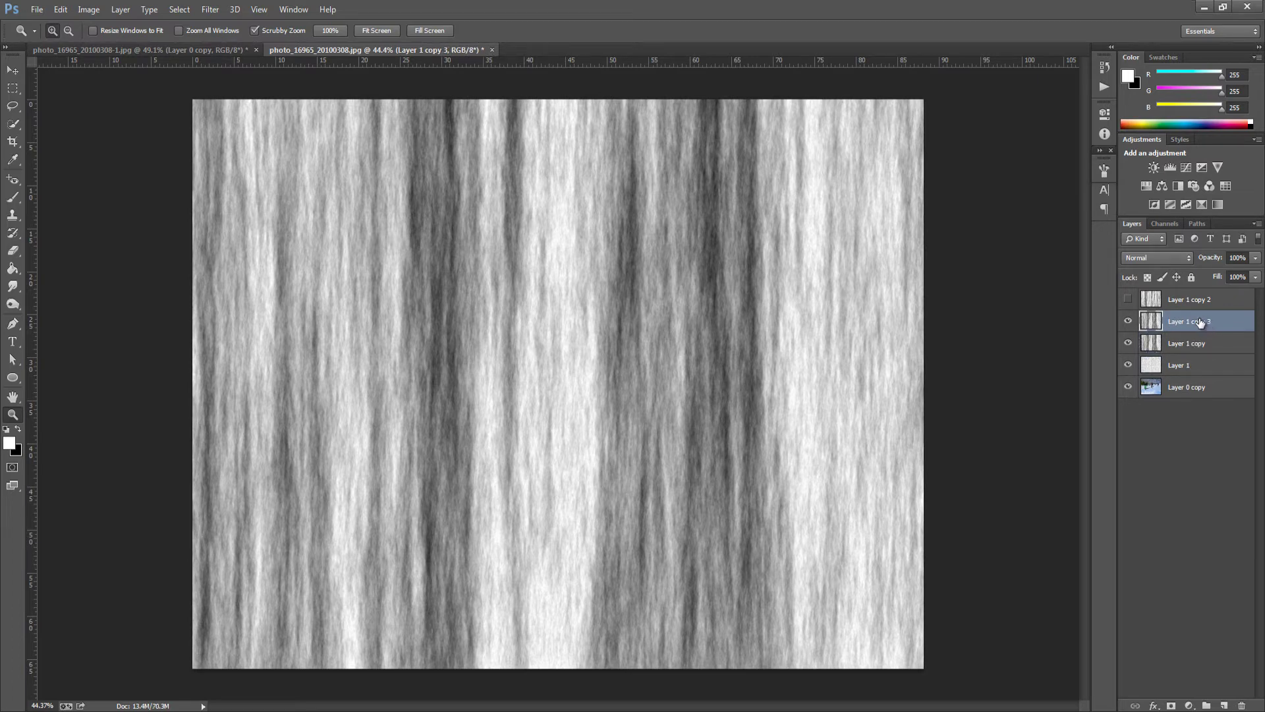
Open Filter > Render > Fibers on Layer 1 copy 3 and zoom its preview out.
{"action": "left_click", "coordinate": [217, 9]}
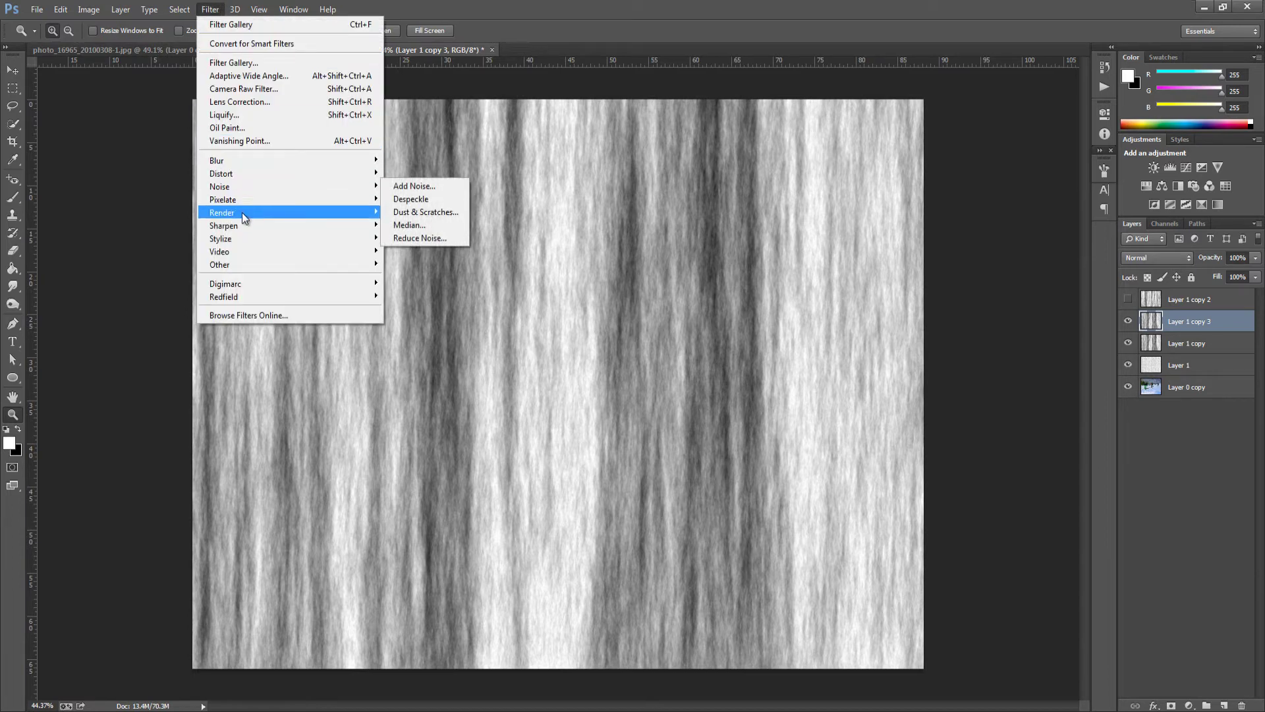
{"action": "mouse_move", "coordinate": [242, 212]}
{"action": "left_click", "coordinate": [421, 243]}
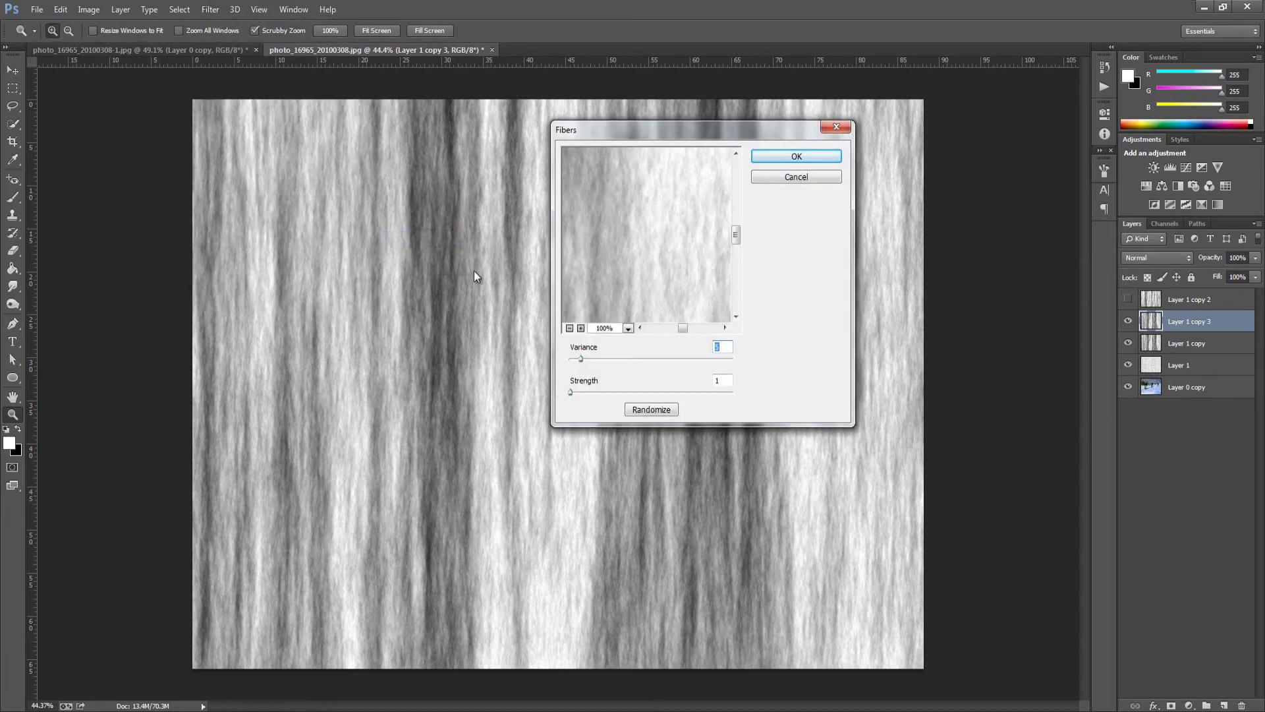
{"action": "left_click", "coordinate": [570, 327]}
{"action": "left_click", "coordinate": [569, 327]}
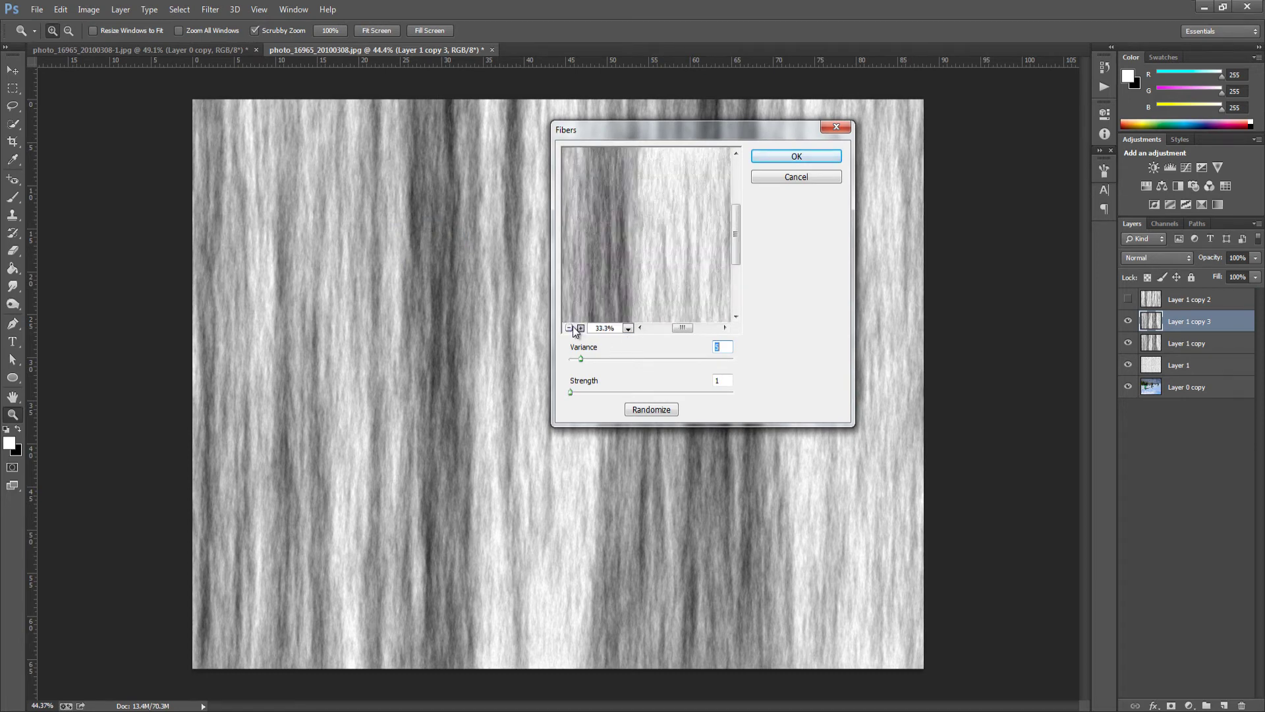
{"action": "left_click", "coordinate": [569, 328]}
{"action": "left_click", "coordinate": [570, 327]}
{"action": "left_click", "coordinate": [569, 327]}
{"action": "left_click", "coordinate": [579, 327]}
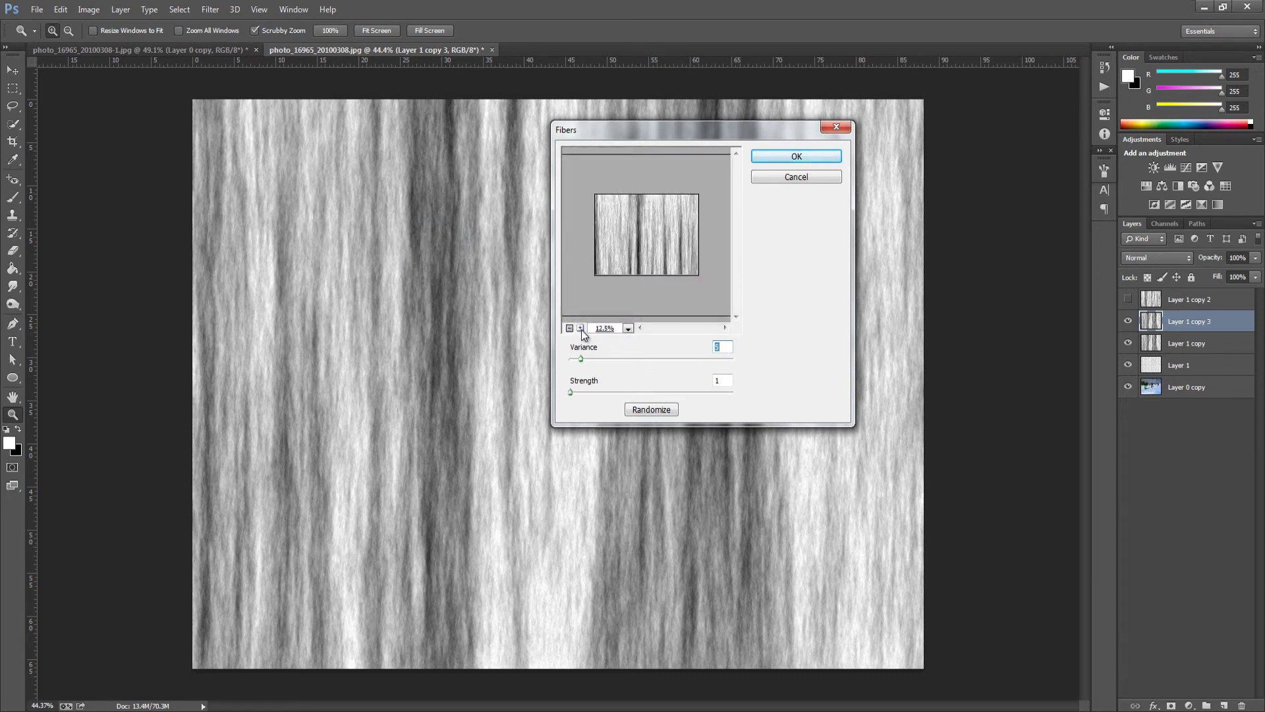
Preview a series of randomized fibre patterns, then cancel the Fibers filter.
{"action": "left_click", "coordinate": [663, 411]}
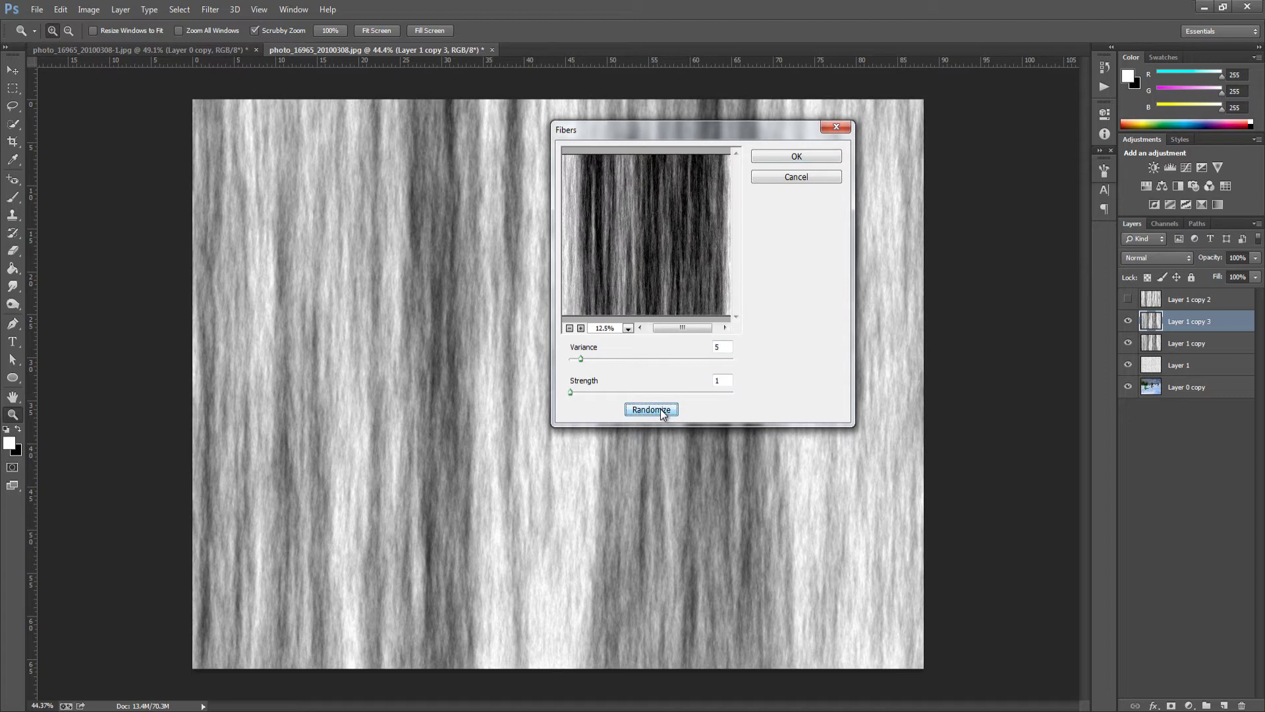
{"action": "left_click", "coordinate": [661, 410]}
{"action": "left_click", "coordinate": [661, 410]}
{"action": "left_click", "coordinate": [660, 410]}
{"action": "left_click", "coordinate": [660, 410]}
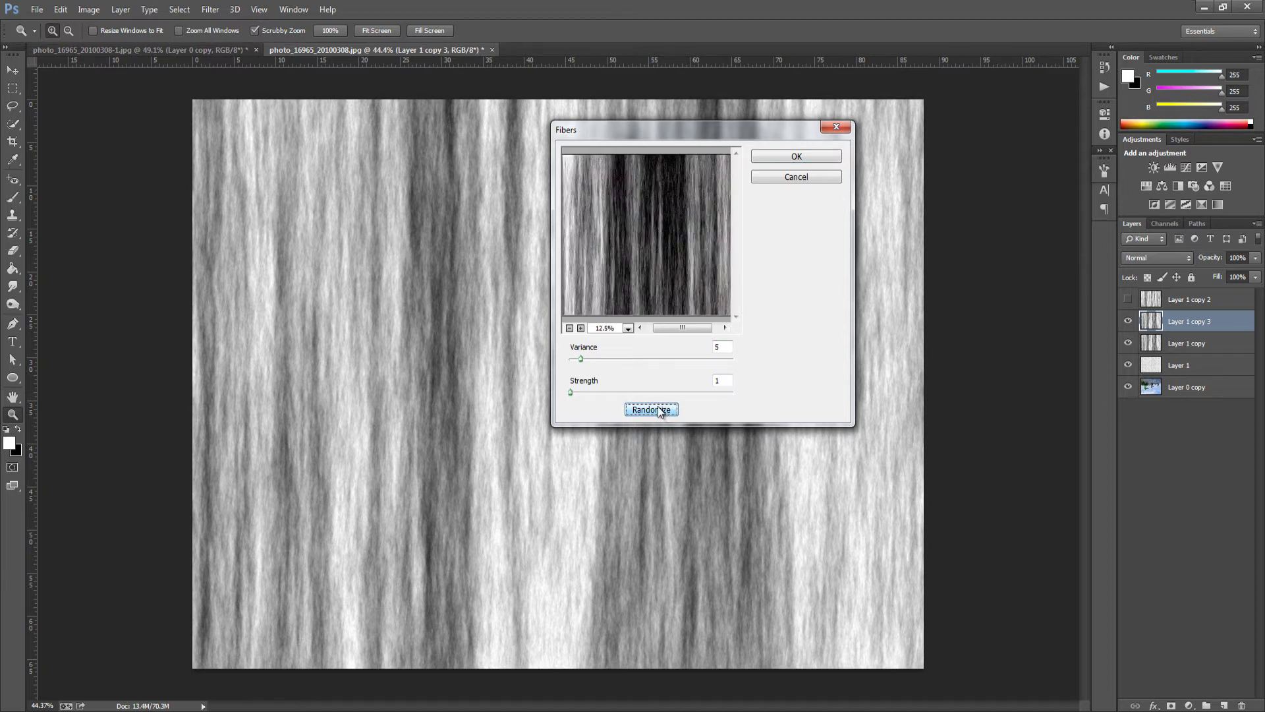
{"action": "left_click", "coordinate": [661, 410]}
{"action": "left_click", "coordinate": [661, 410]}
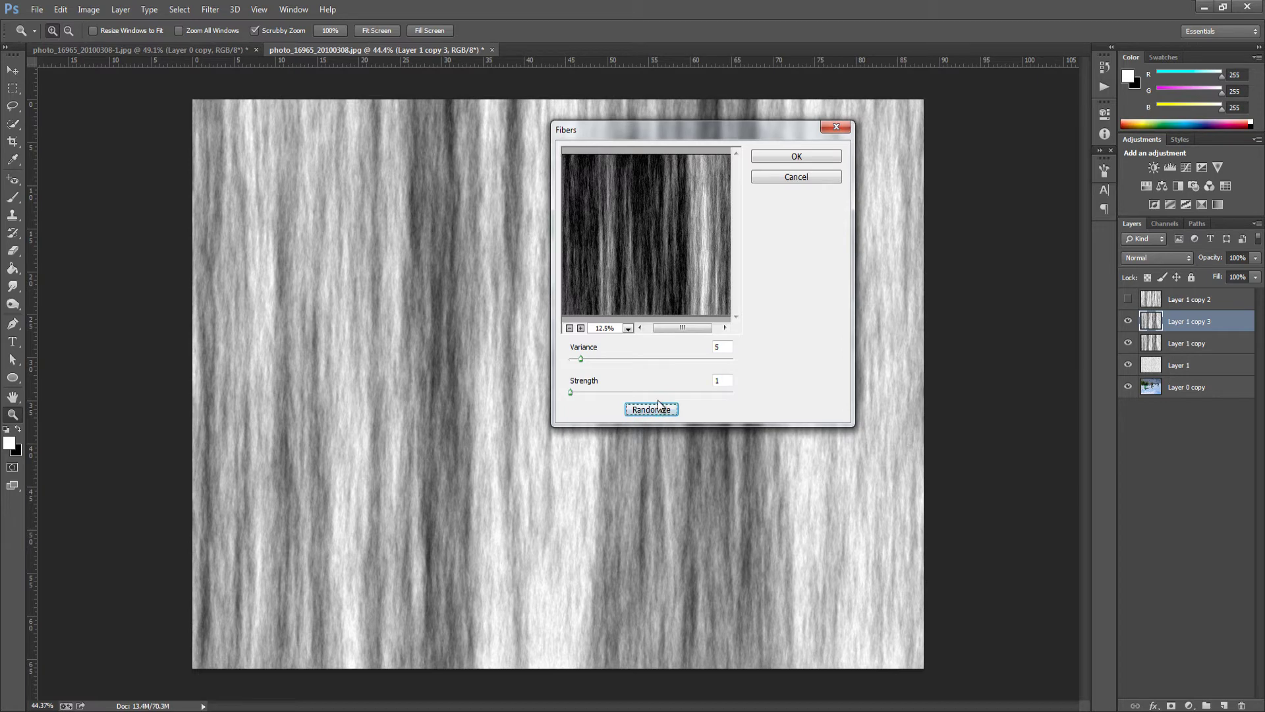
{"action": "left_click", "coordinate": [660, 408]}
{"action": "left_click", "coordinate": [661, 409]}
{"action": "left_click", "coordinate": [661, 409]}
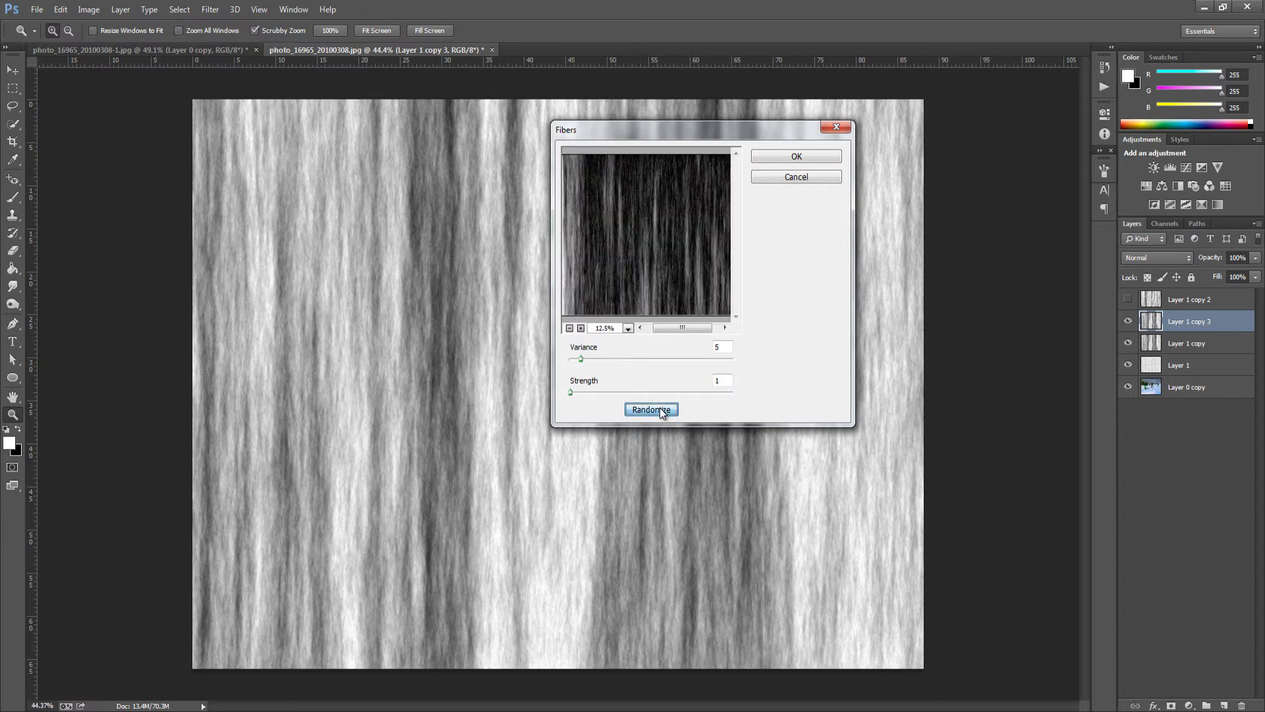
{"action": "left_click", "coordinate": [660, 409]}
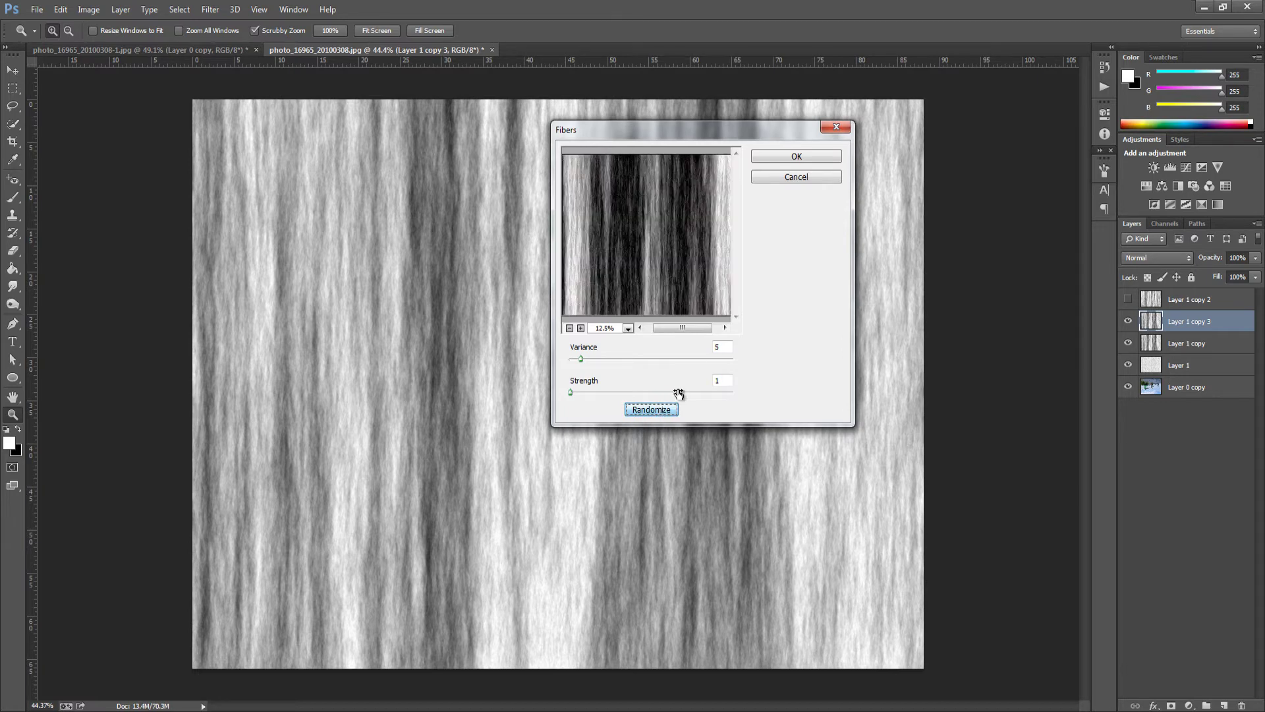
{"action": "left_click", "coordinate": [796, 177]}
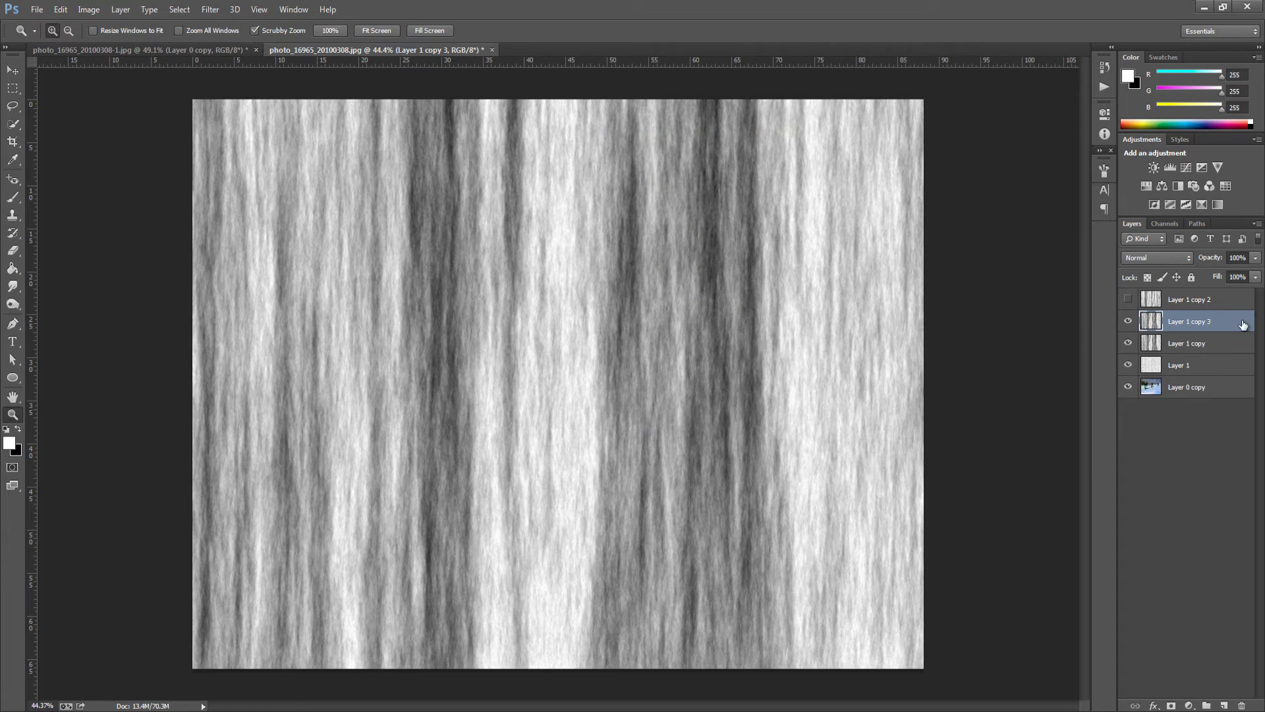
Remove Layer 1 copy 3, make Layer 1 copy 2 visible again and set it to Lighten blending.
{"action": "key", "text": "Delete"}
{"action": "left_click", "coordinate": [1128, 299]}
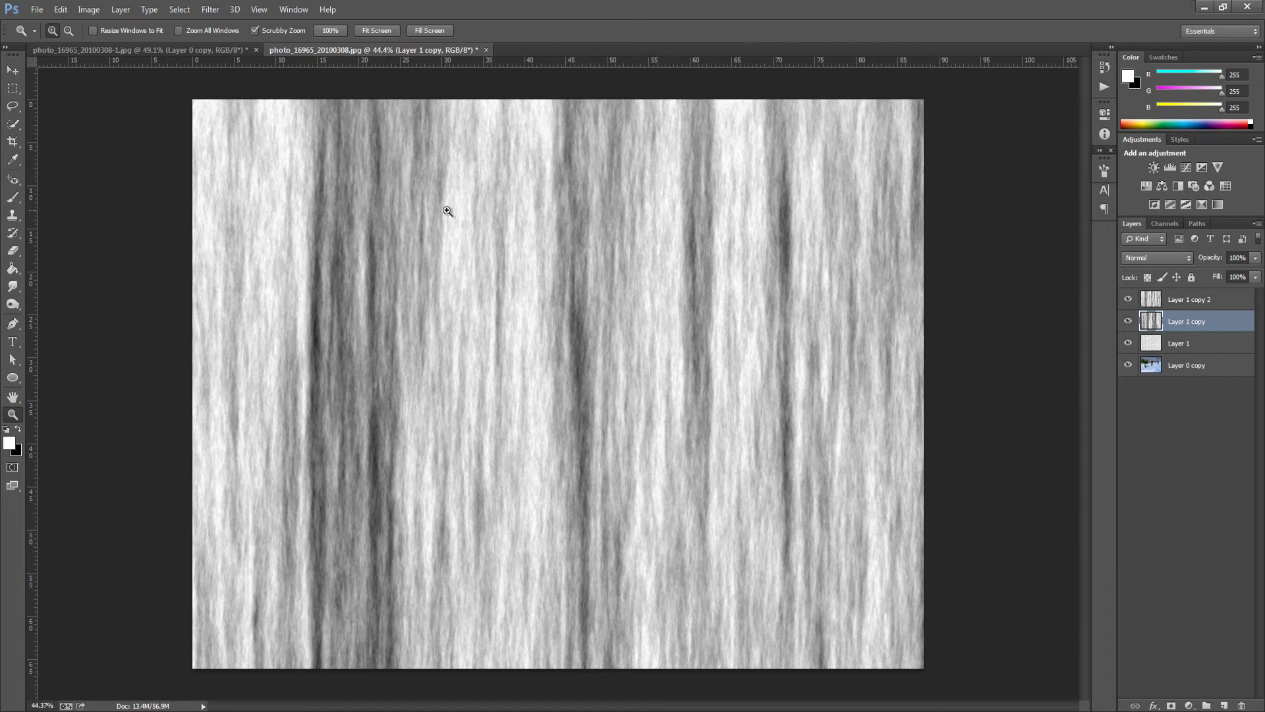
{"action": "left_click", "coordinate": [1232, 303]}
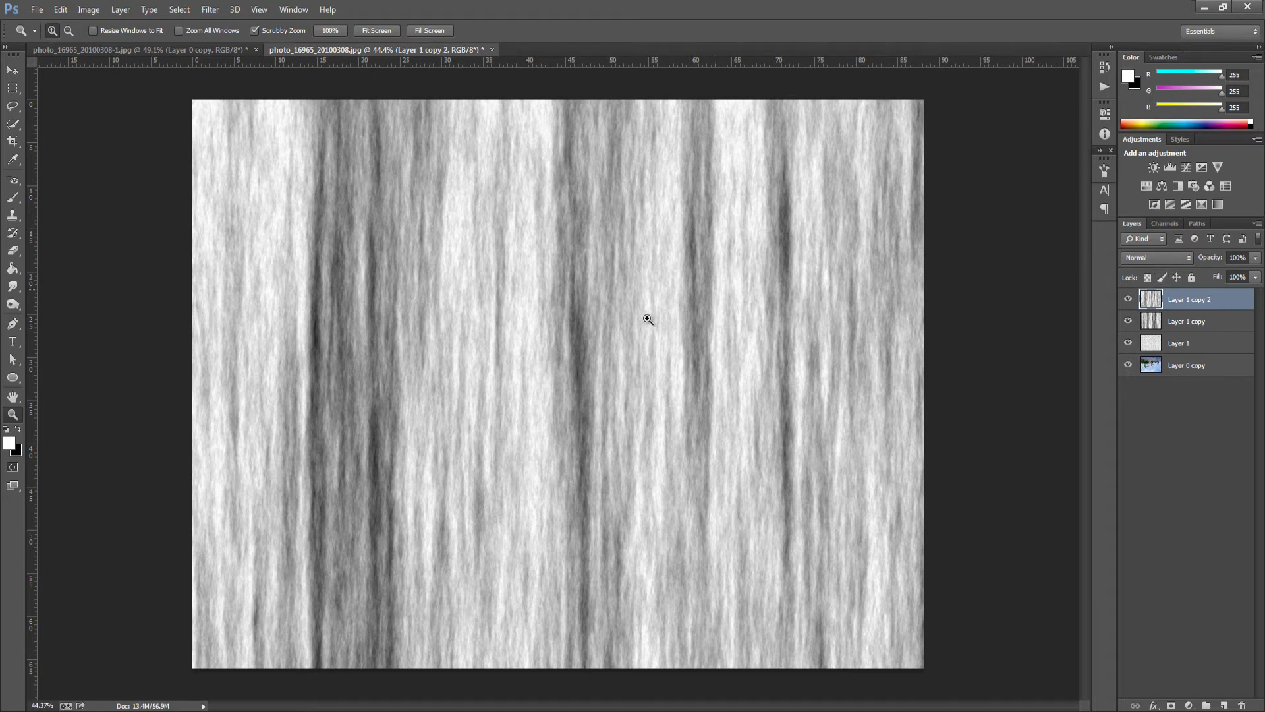
{"action": "left_click", "coordinate": [1143, 257]}
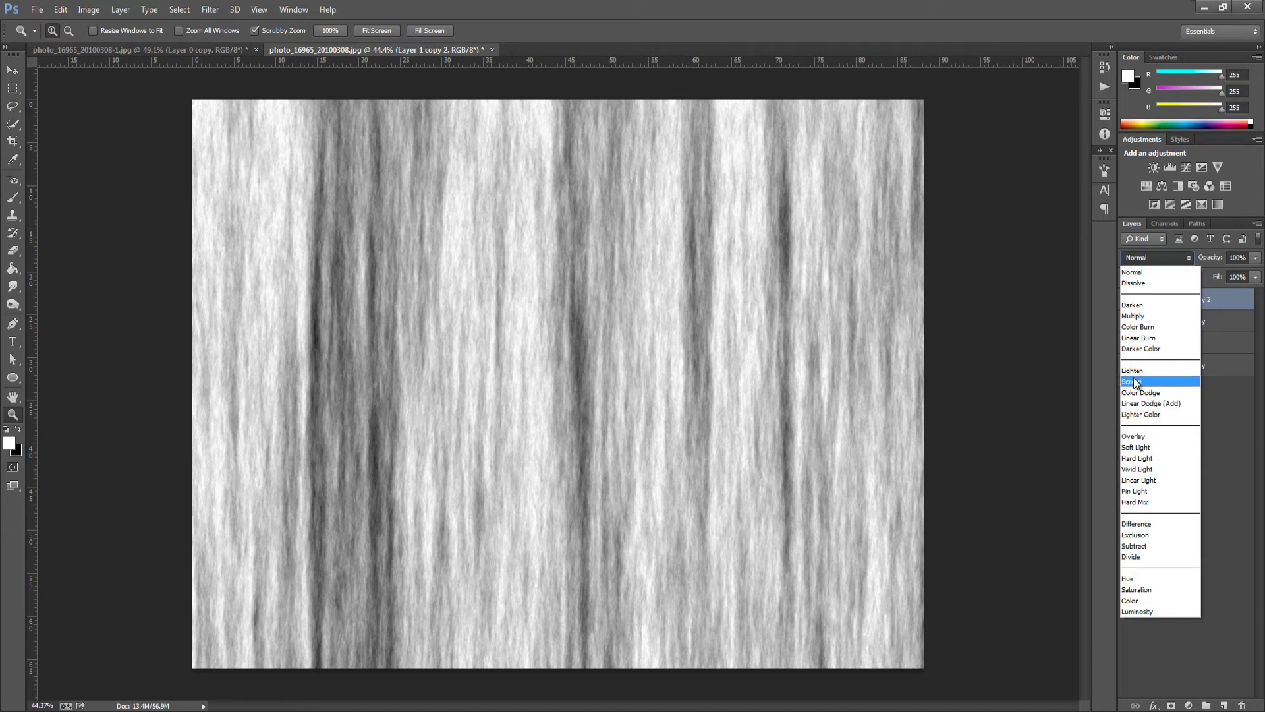
{"action": "left_click", "coordinate": [1134, 371]}
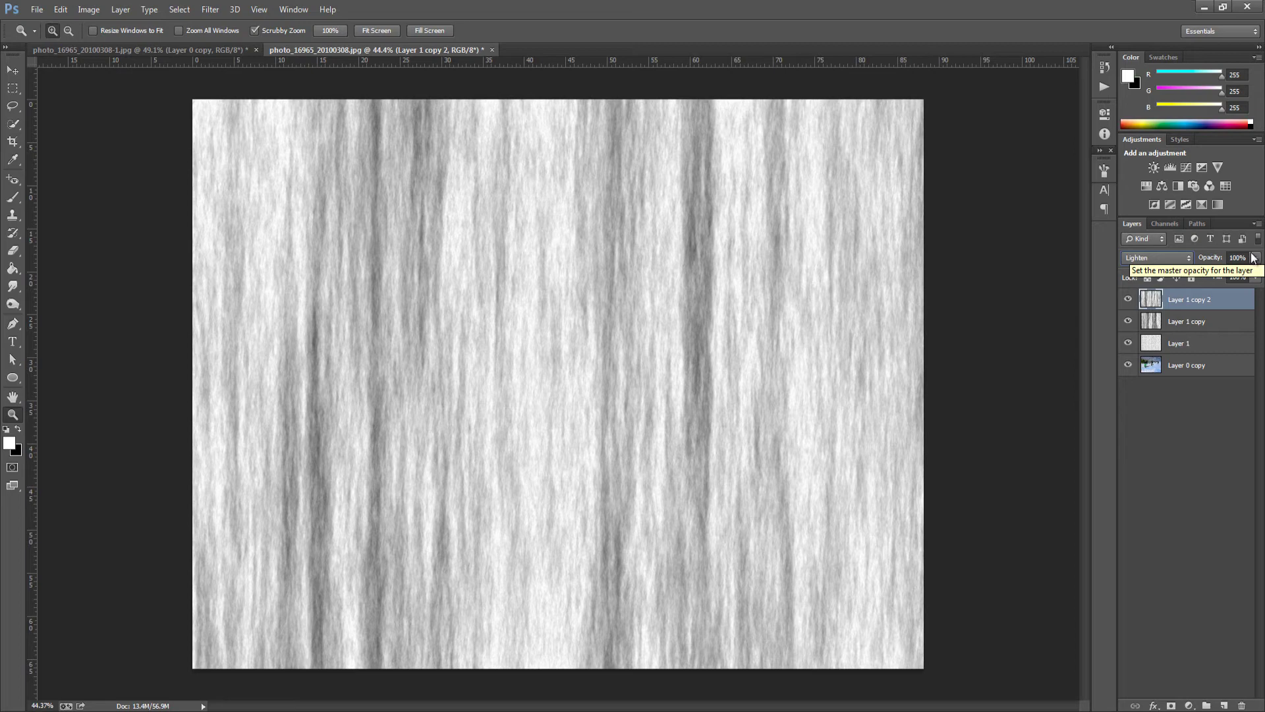
Merge Layer 1 copy into Layer 1 copy 2 and set the merged layer to Multiply.
{"action": "left_click", "coordinate": [1224, 323], "text": "shift"}
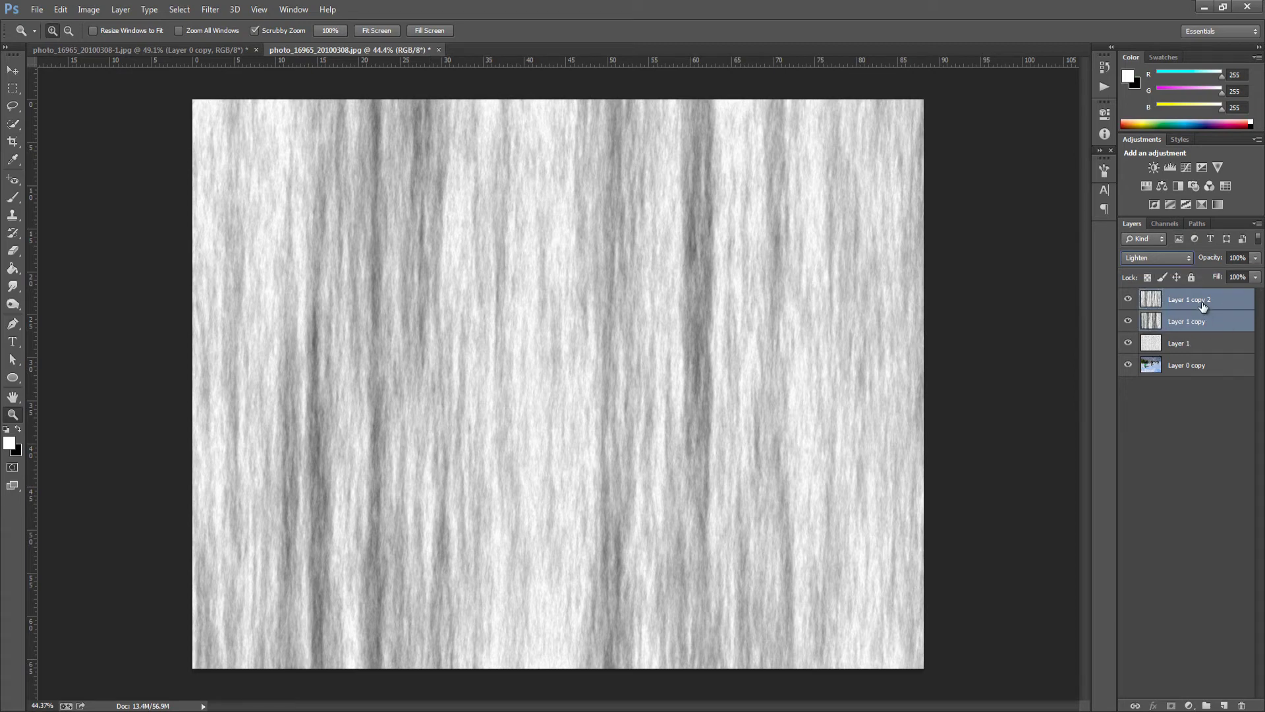
{"action": "right_click", "coordinate": [1215, 301]}
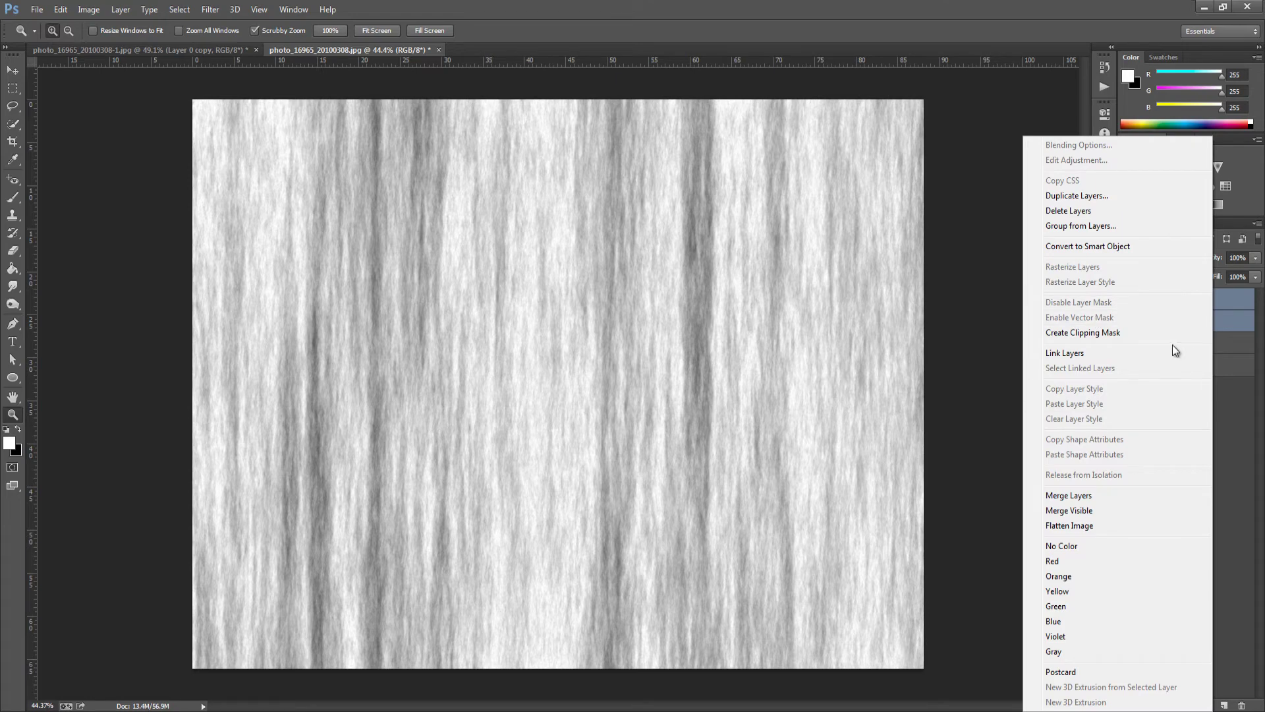
{"action": "left_click", "coordinate": [1080, 496]}
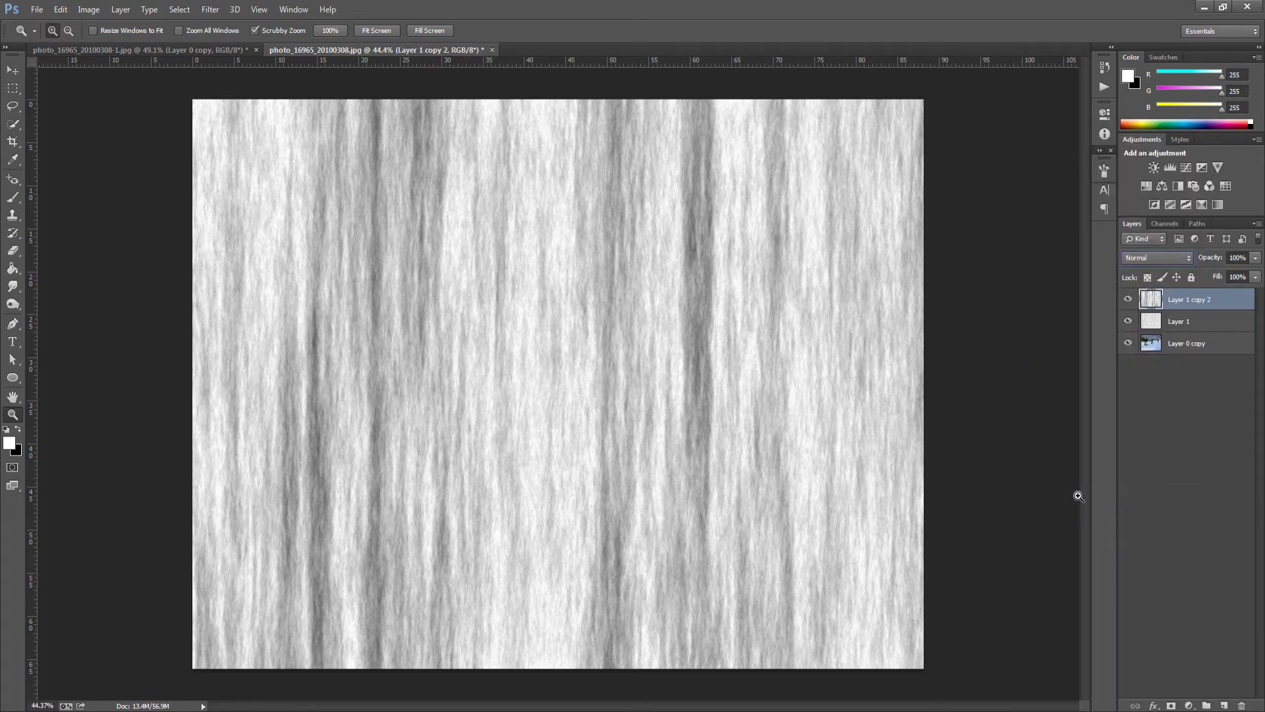
{"action": "left_click", "coordinate": [1154, 259]}
{"action": "left_click", "coordinate": [1145, 321]}
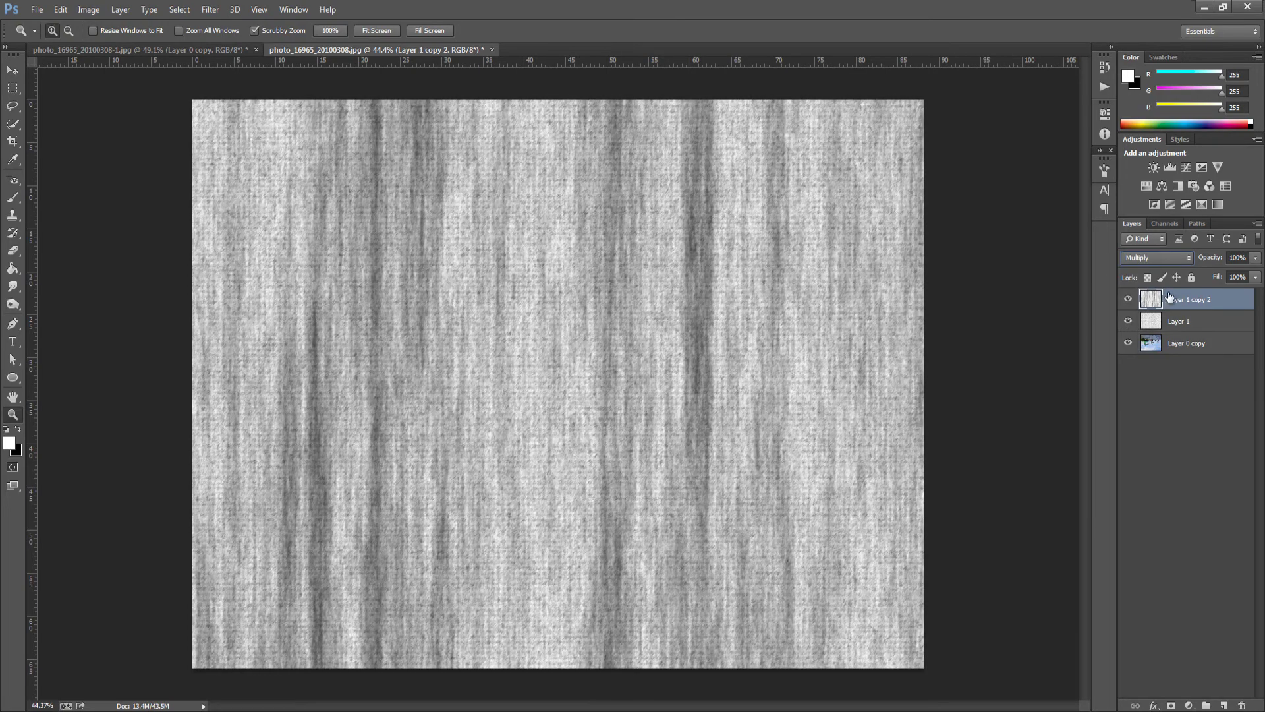
Merge Layer 1 into the Layer 1 copy 2 texture layer.
{"action": "left_click", "coordinate": [1220, 321], "text": "shift"}
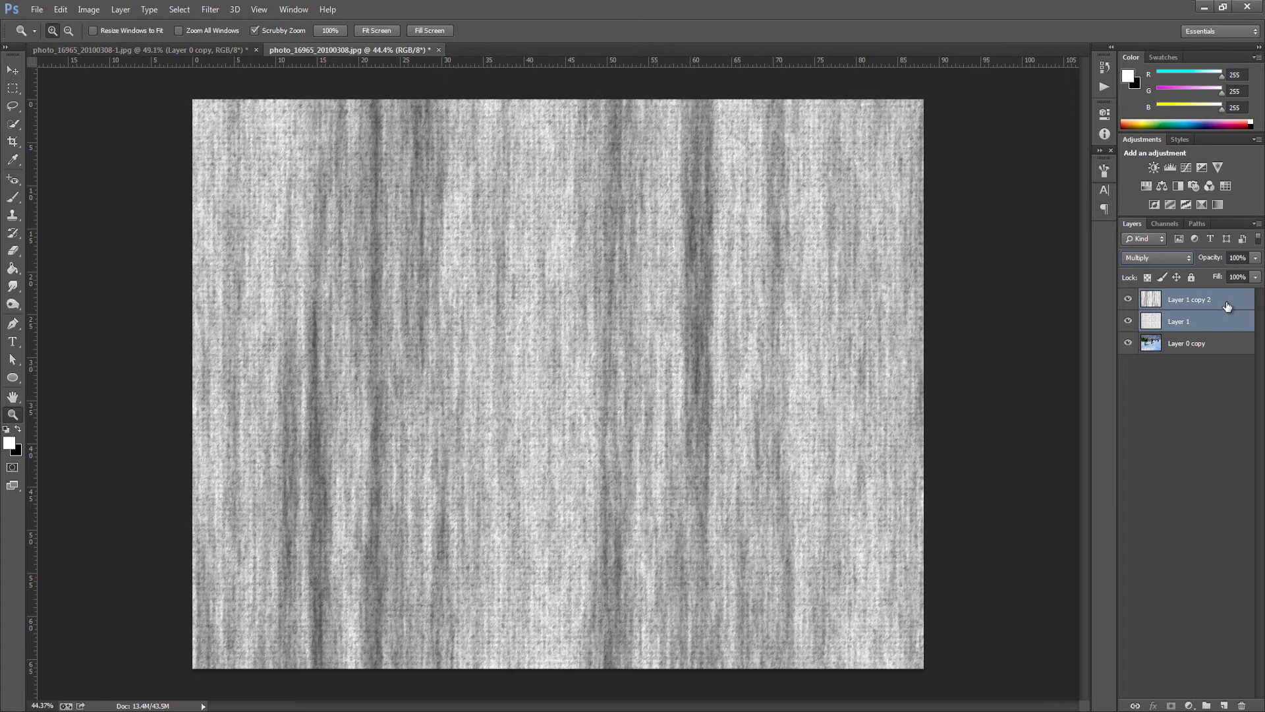
{"action": "right_click", "coordinate": [1223, 311]}
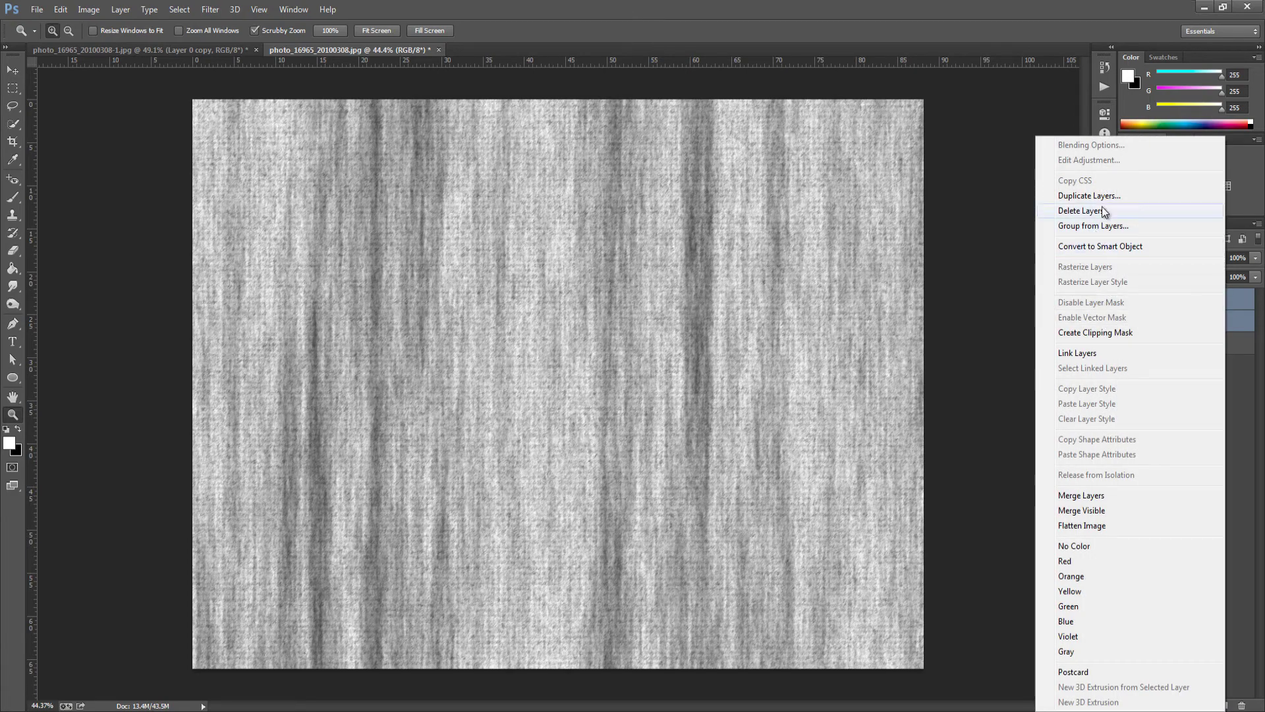
{"action": "left_click", "coordinate": [1099, 496]}
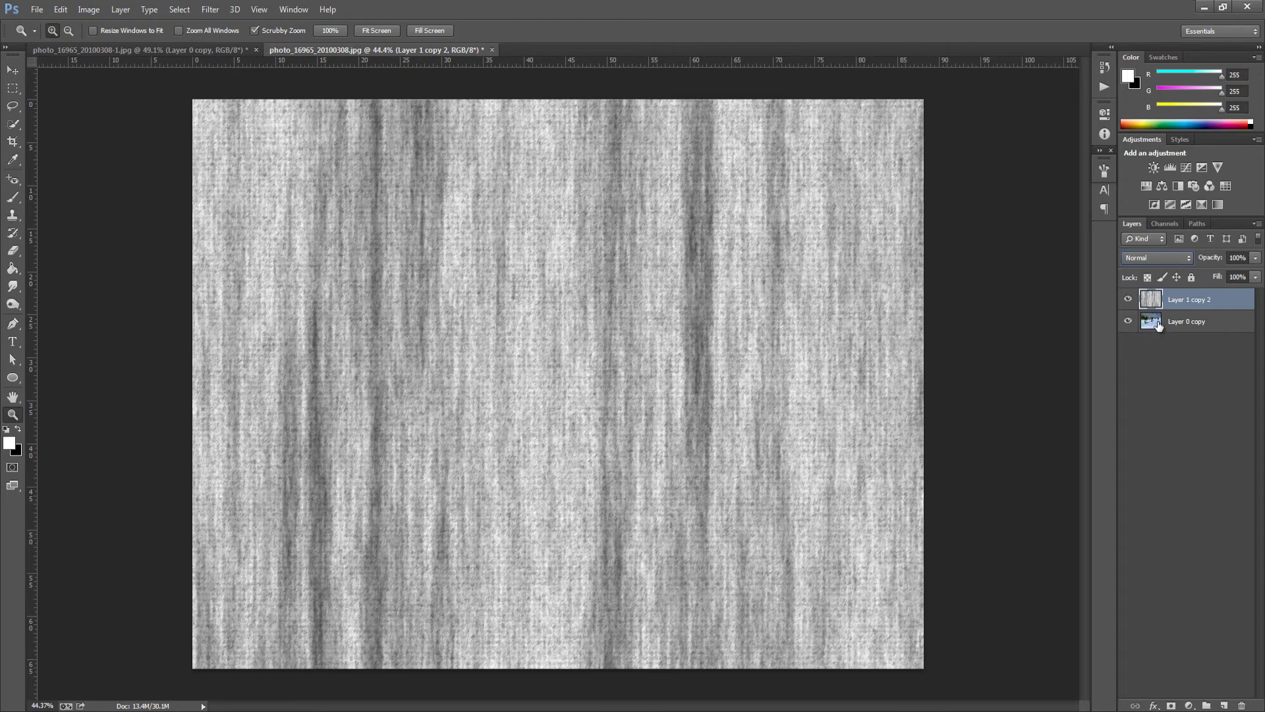
Set the fibre texture to Overlay blending and rotate the image 180° upright.
{"action": "left_click", "coordinate": [1176, 259]}
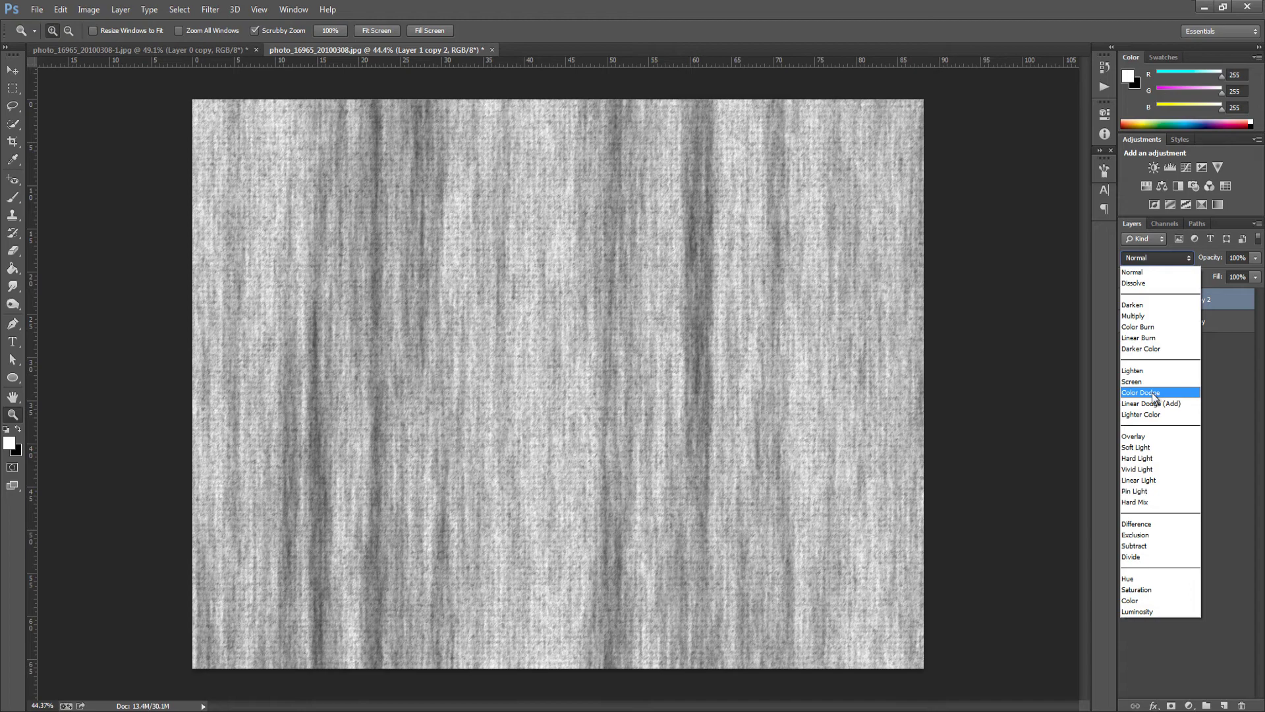
{"action": "left_click", "coordinate": [1149, 436]}
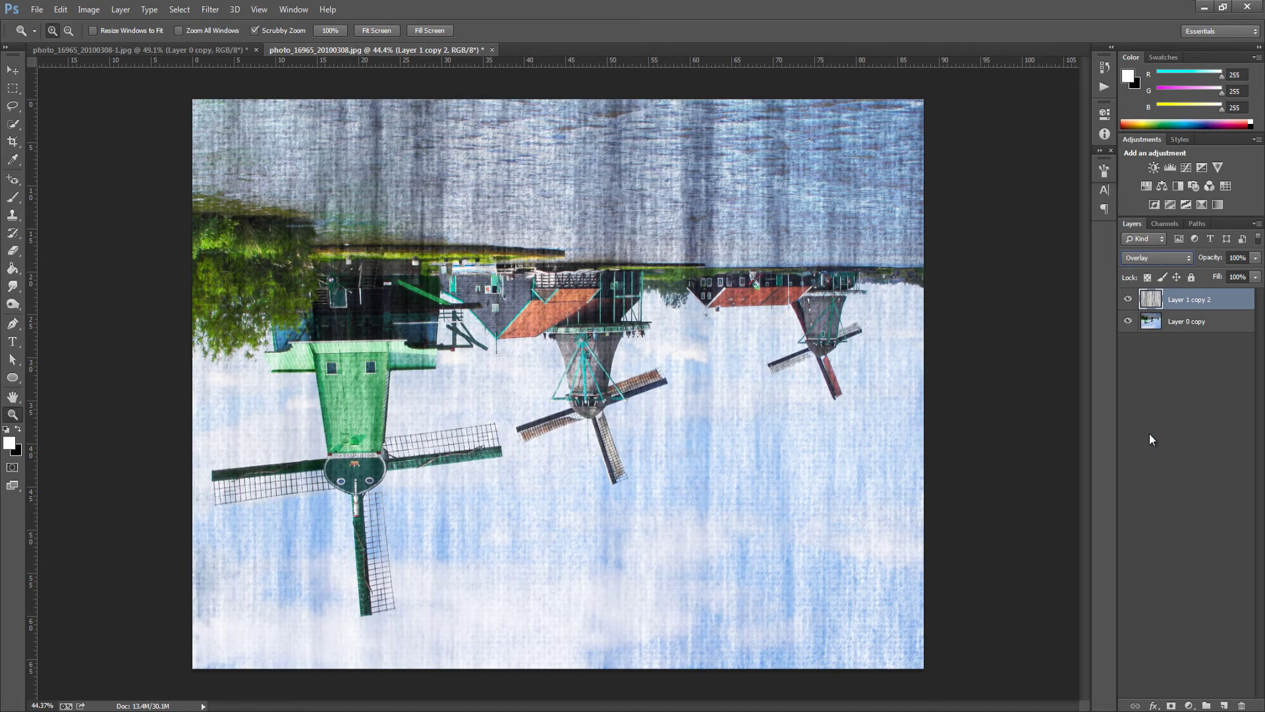
{"action": "left_click", "coordinate": [95, 14]}
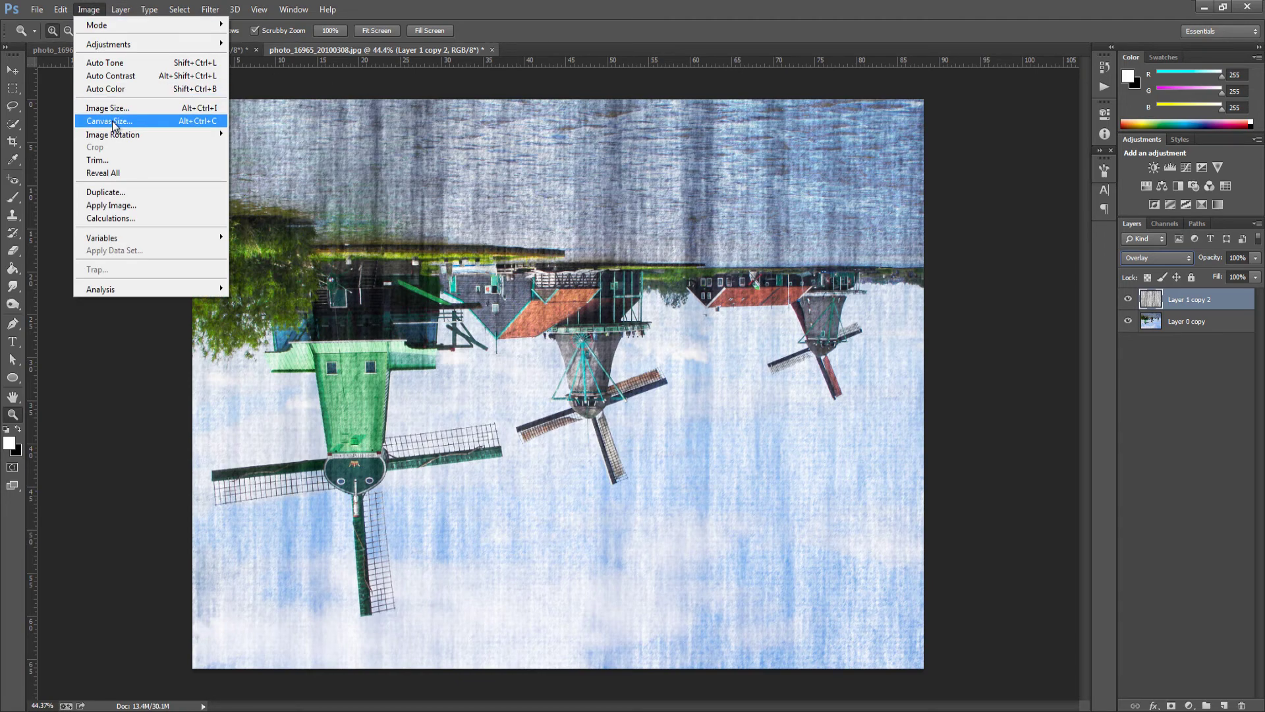
{"action": "mouse_move", "coordinate": [116, 136]}
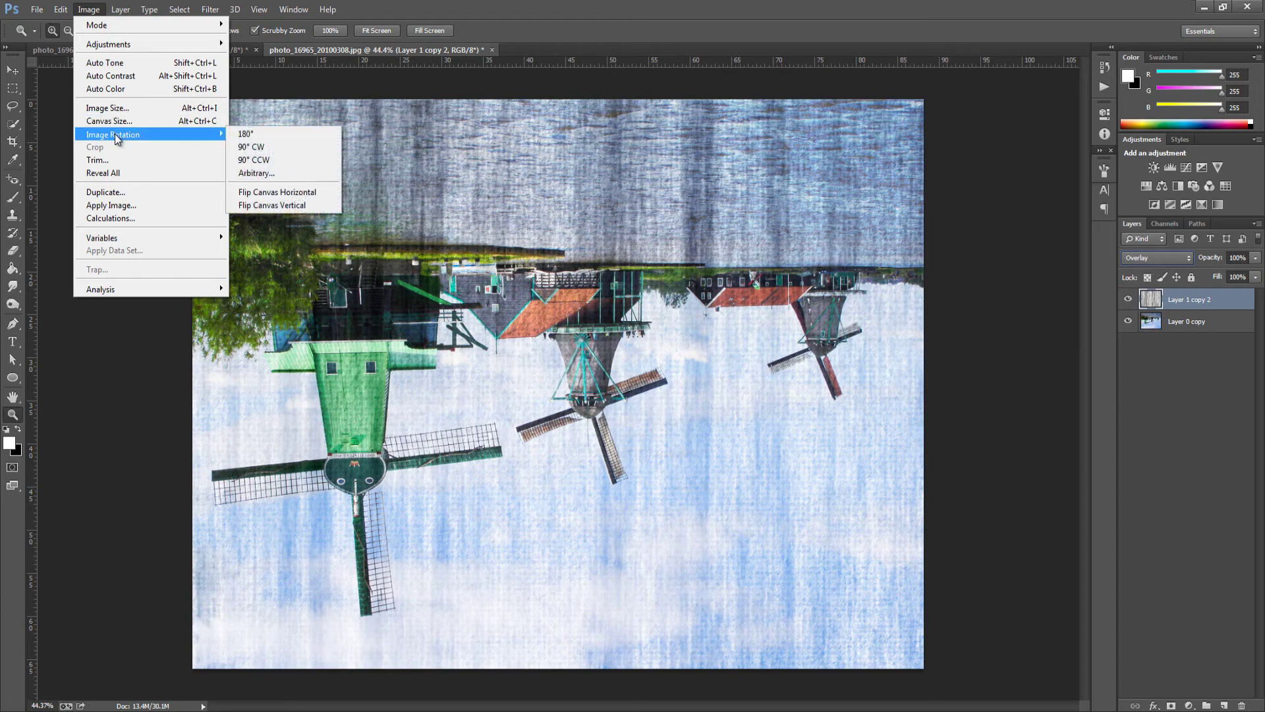
{"action": "left_click", "coordinate": [260, 139]}
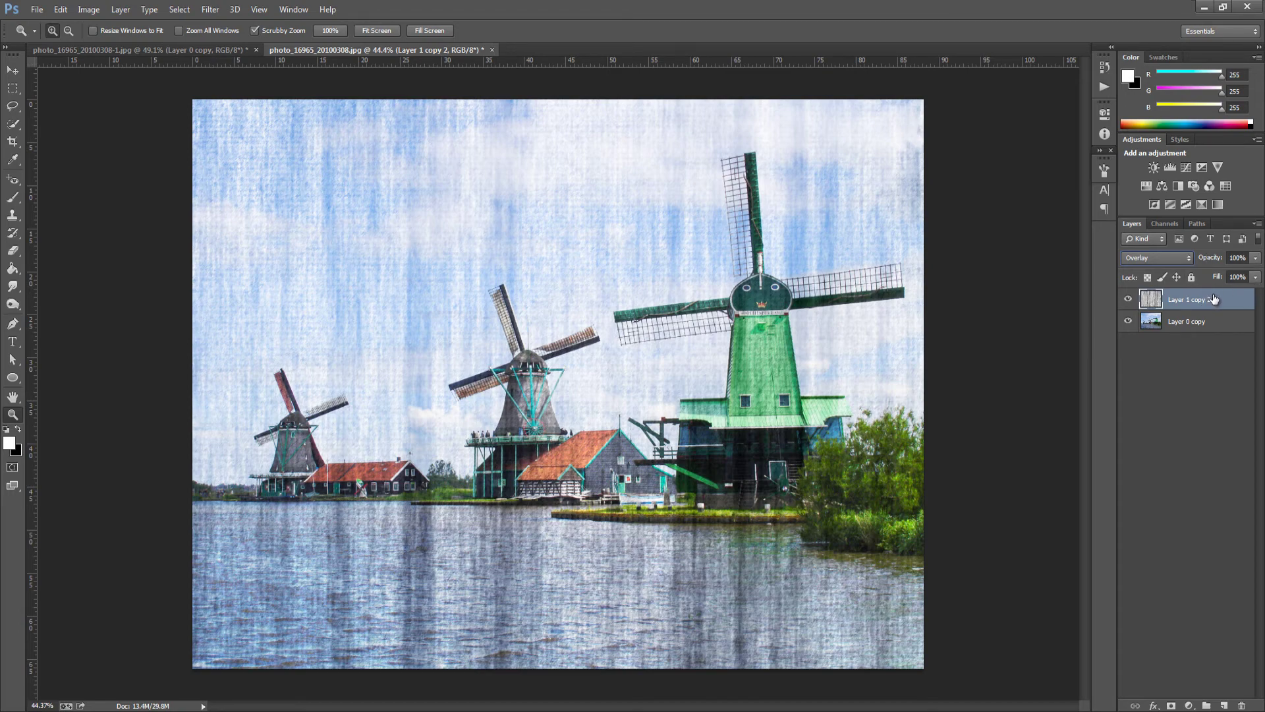
Try the texture at 84% opacity, then switch its blend mode to Soft Light.
{"action": "left_click", "coordinate": [1256, 277]}
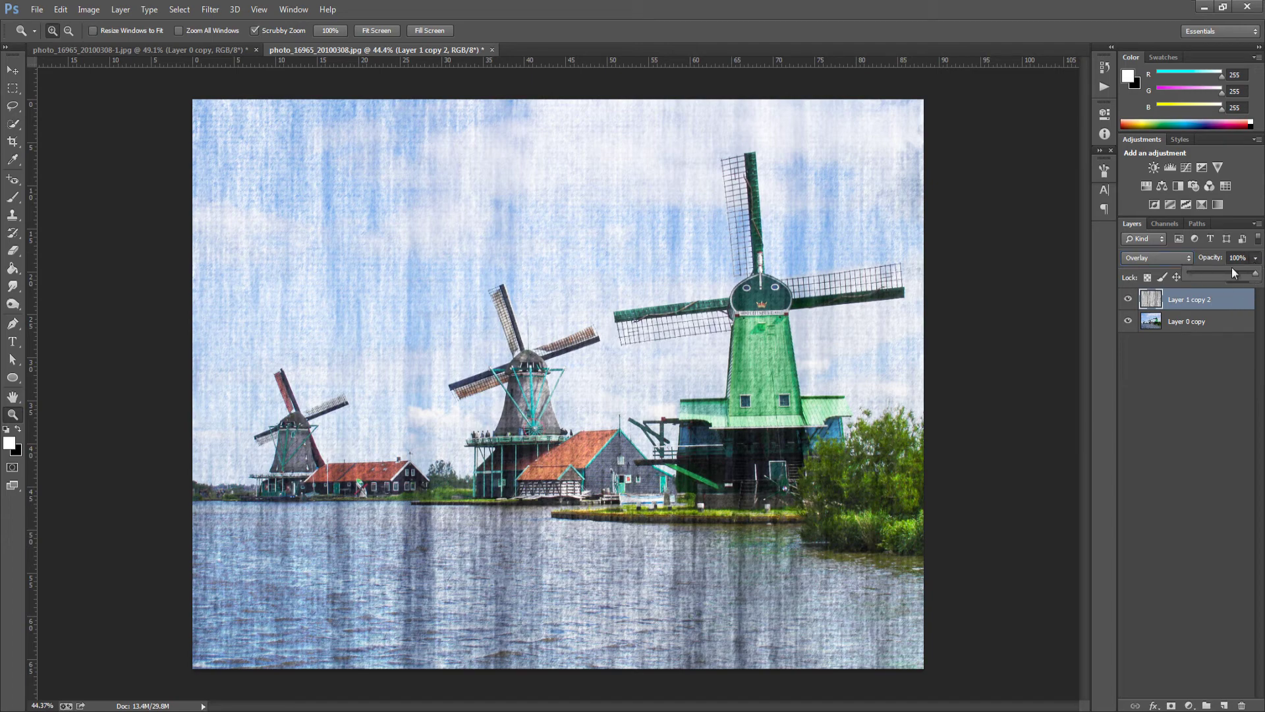
{"action": "left_click_drag", "start_coordinate": [1256, 277], "coordinate": [1251, 277]}
{"action": "left_click", "coordinate": [1220, 331]}
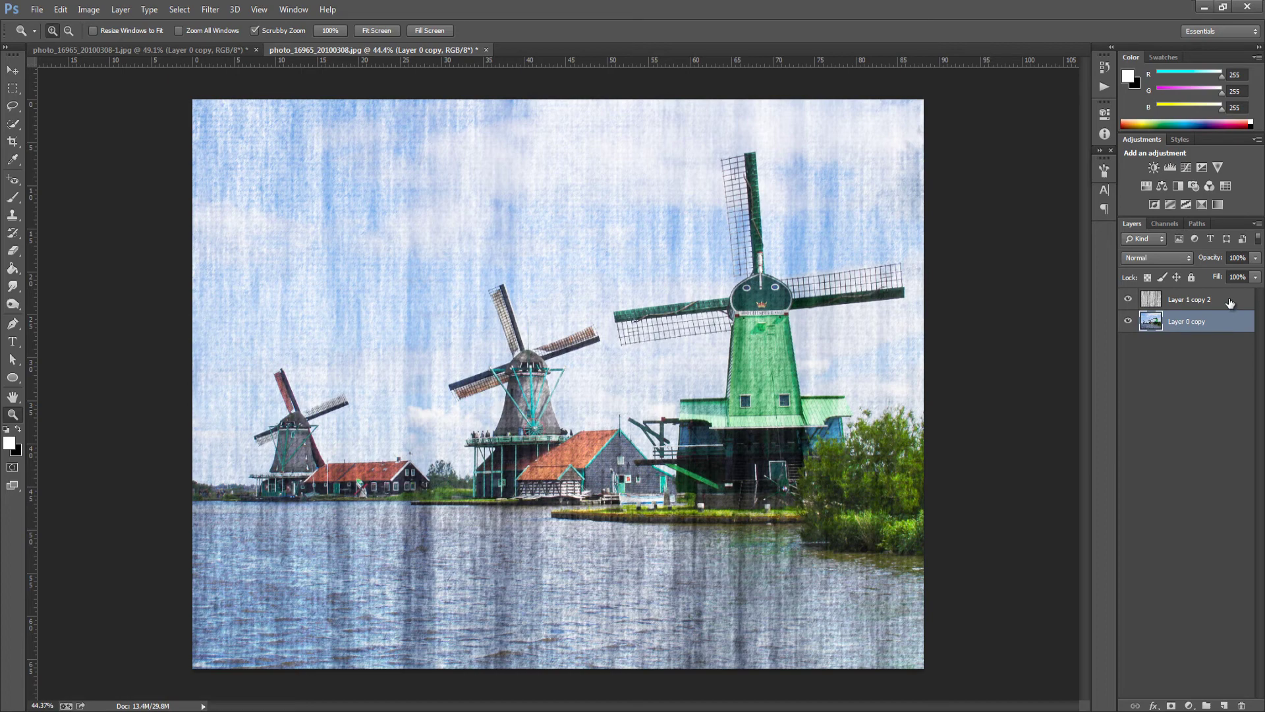
{"action": "left_click", "coordinate": [1206, 298]}
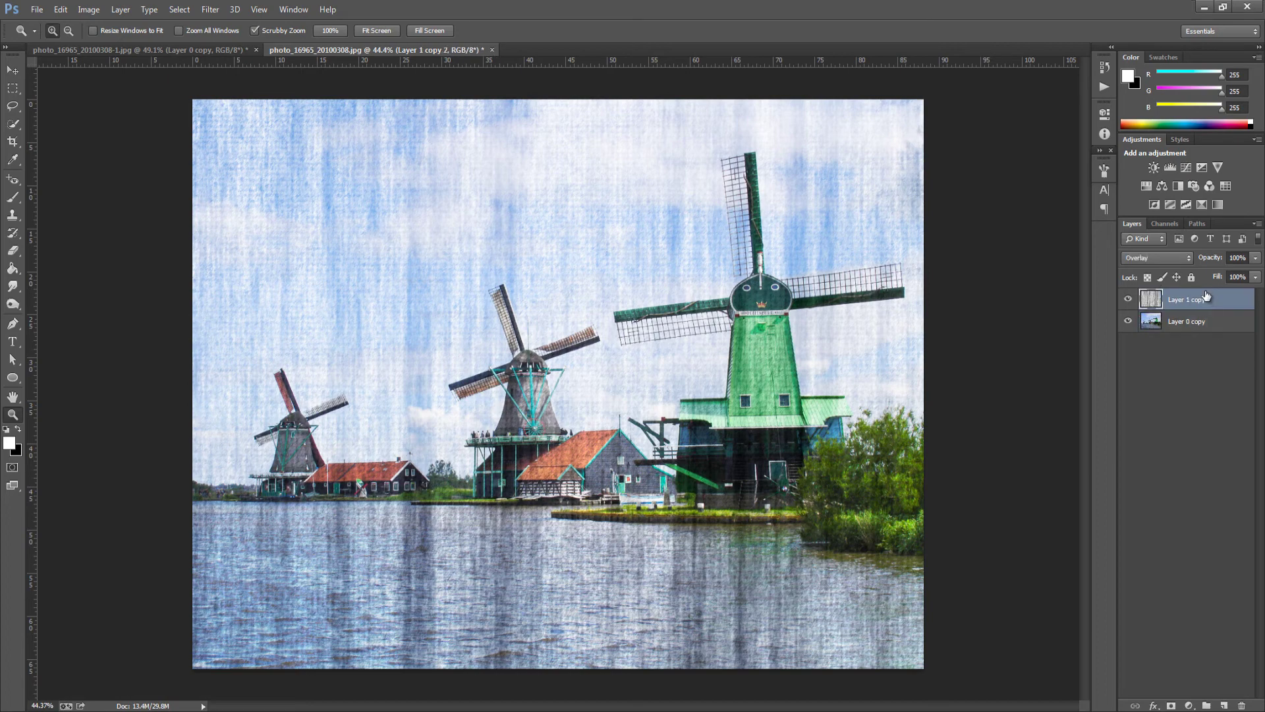
{"action": "left_click", "coordinate": [1157, 258]}
{"action": "left_click", "coordinate": [1159, 441]}
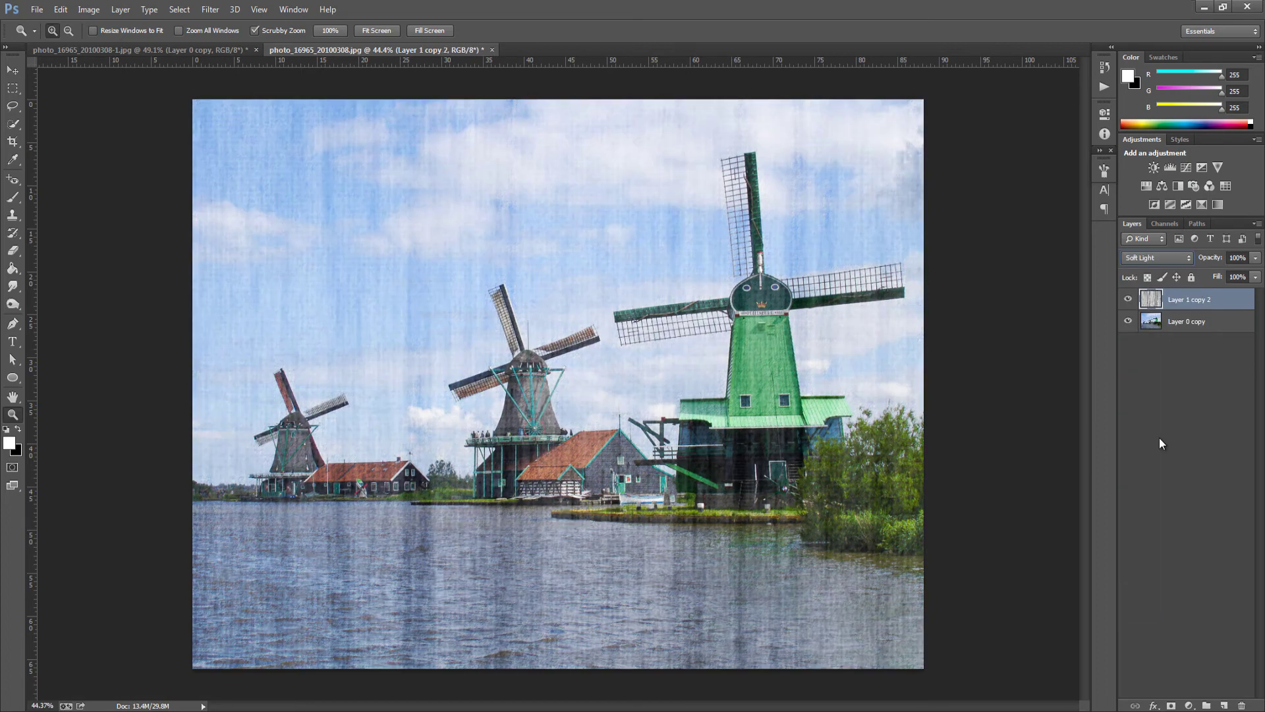
Duplicate the windmill photo layer, apply Sprayed Strokes (length 0, radius 0), and lower opacity to 70%.
{"action": "left_click", "coordinate": [1210, 329]}
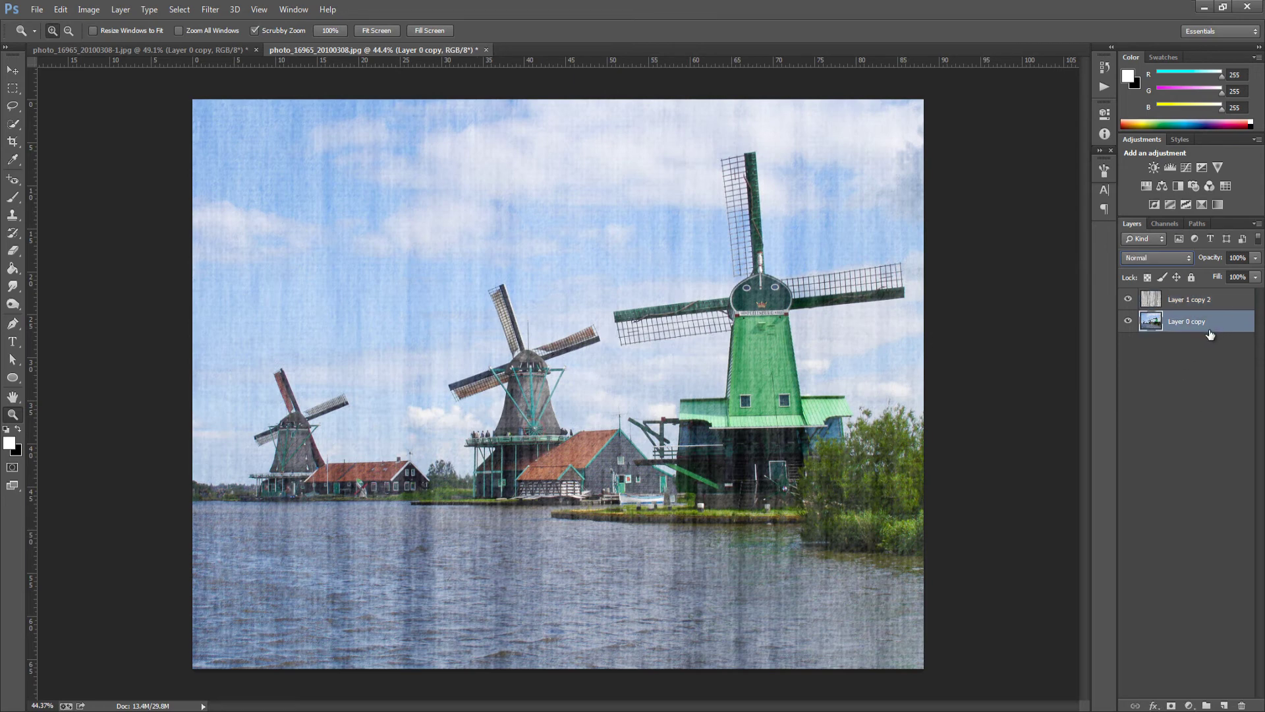
{"action": "key", "text": "ctrl+j"}
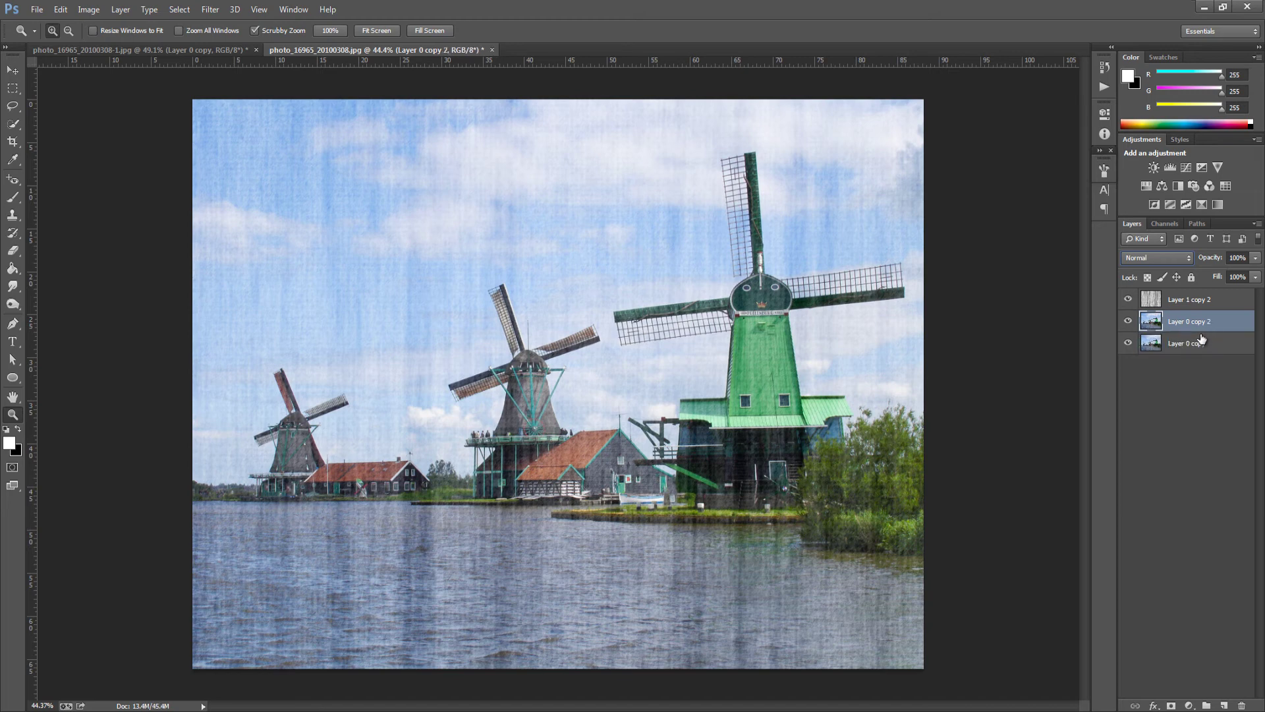
{"action": "left_click", "coordinate": [210, 9]}
{"action": "left_click", "coordinate": [239, 65]}
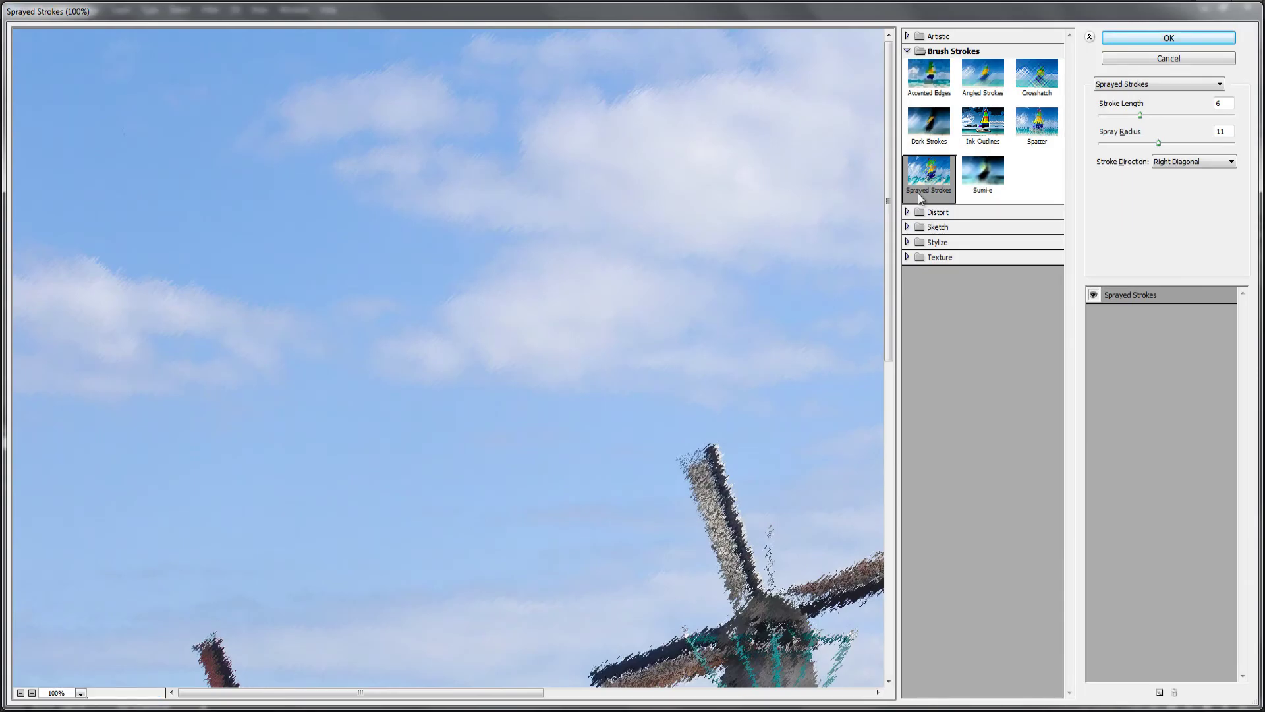
{"action": "double_click", "coordinate": [1233, 104]}
{"action": "type", "text": "0"}
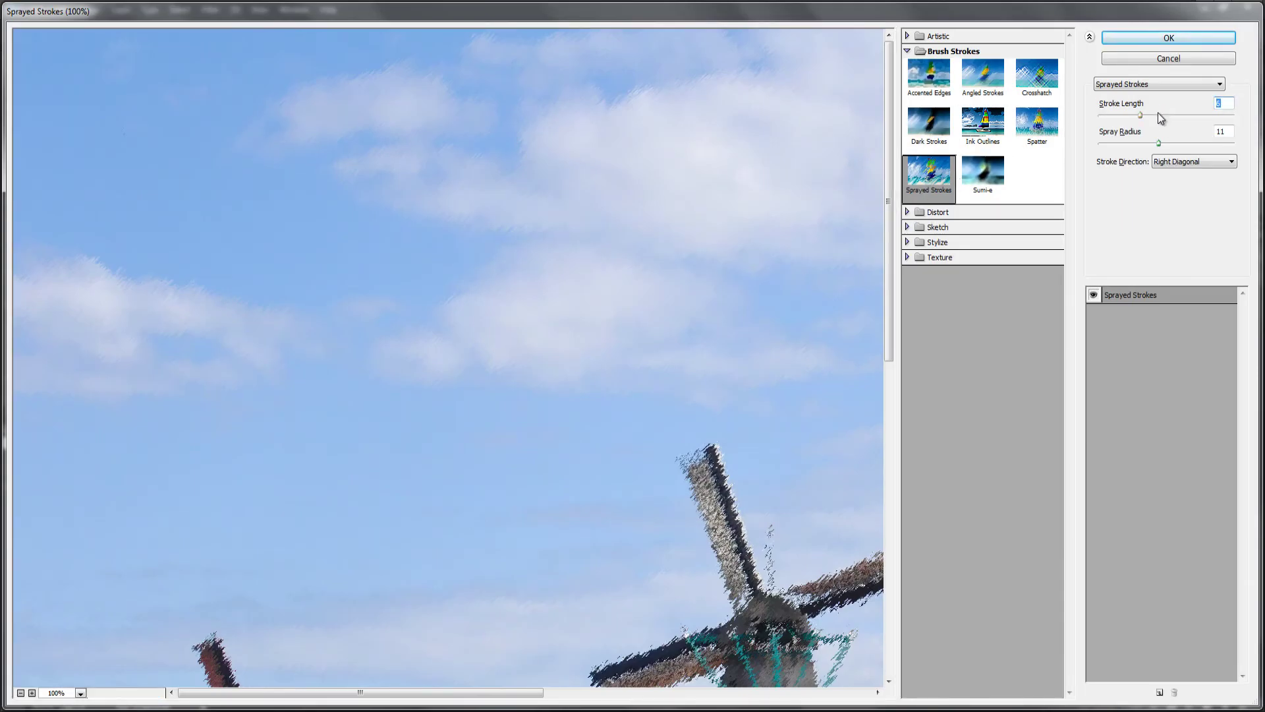
{"action": "double_click", "coordinate": [1224, 131]}
{"action": "type", "text": "0"}
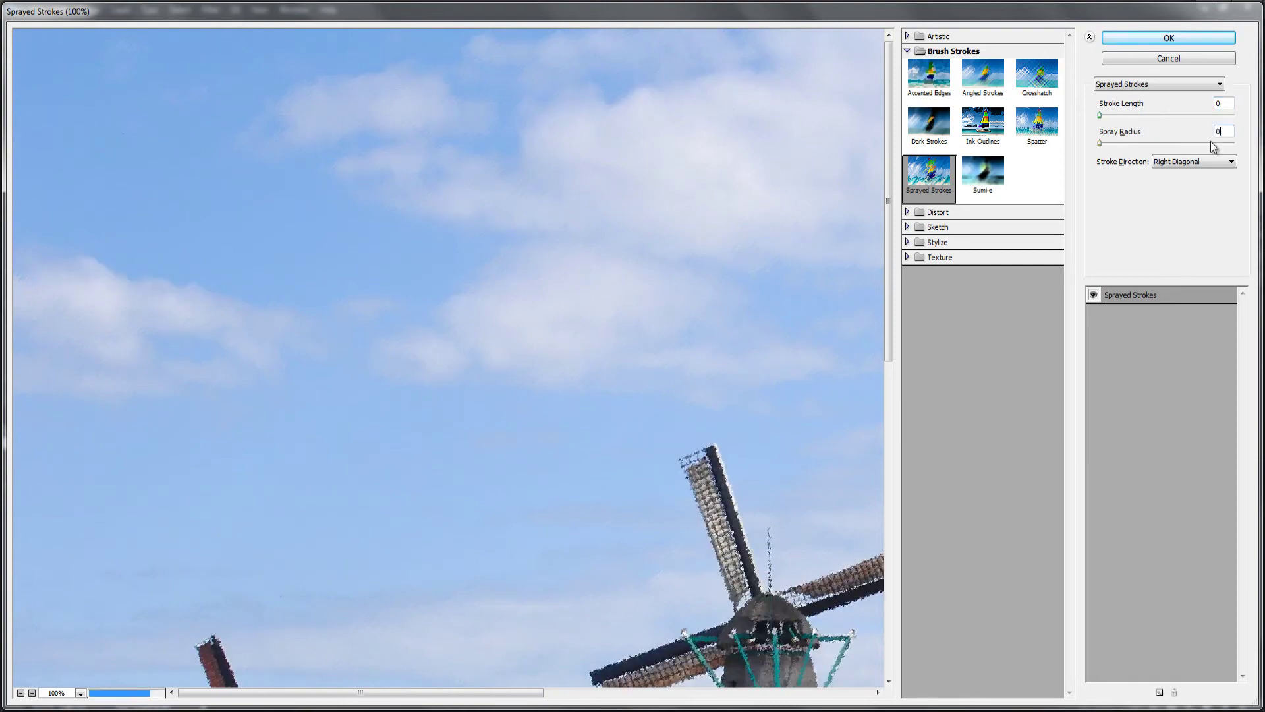
{"action": "left_click", "coordinate": [1177, 38]}
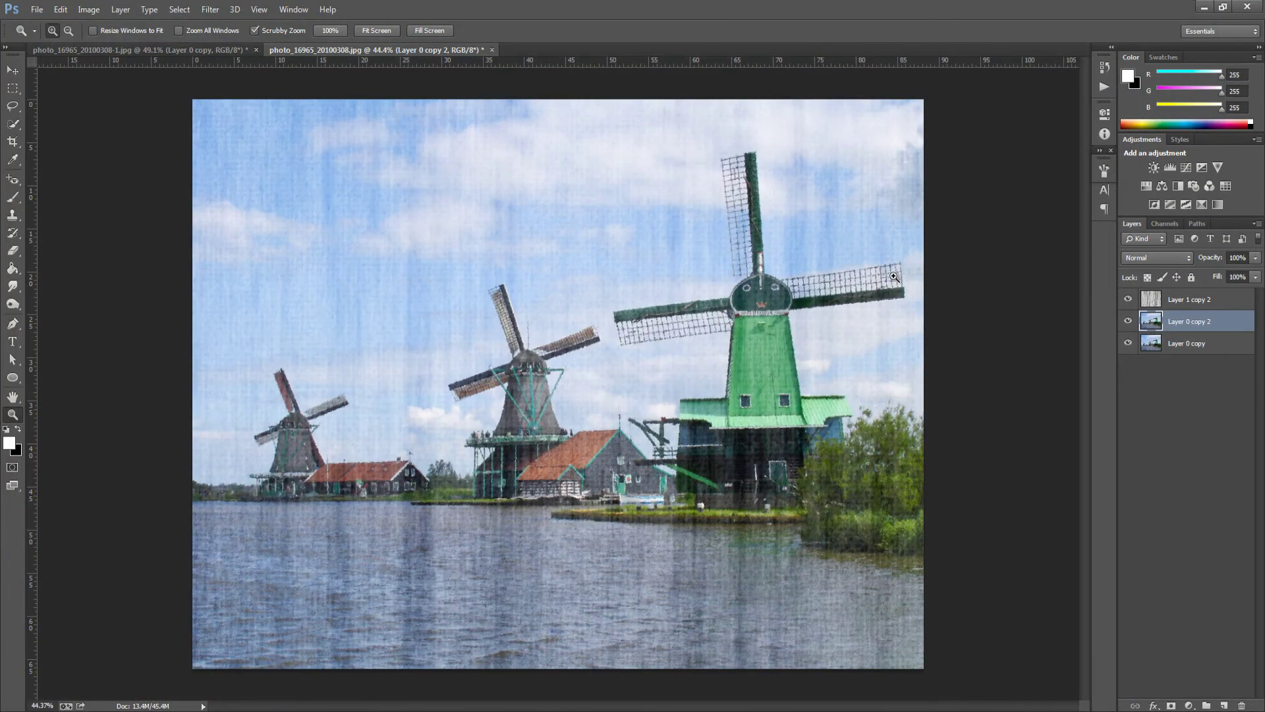
{"action": "left_click", "coordinate": [1255, 258]}
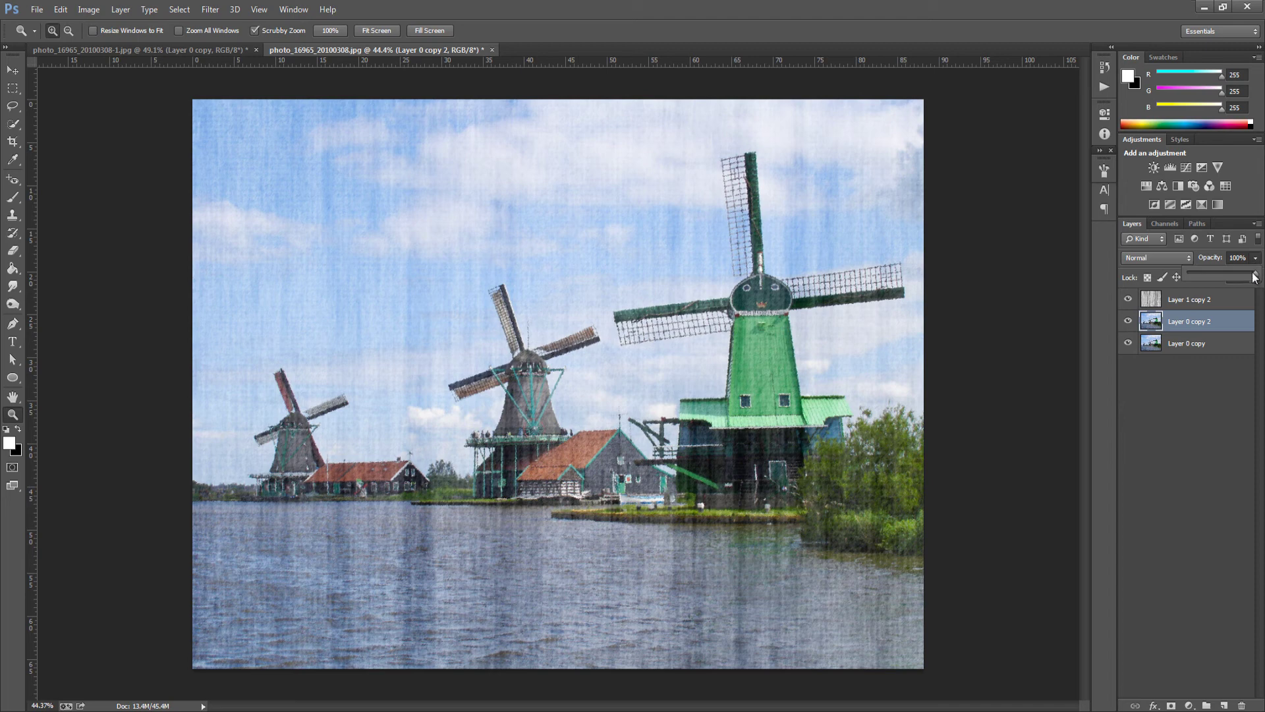
{"action": "left_click_drag", "start_coordinate": [1256, 274], "coordinate": [1245, 277]}
{"action": "left_click", "coordinate": [1220, 296]}
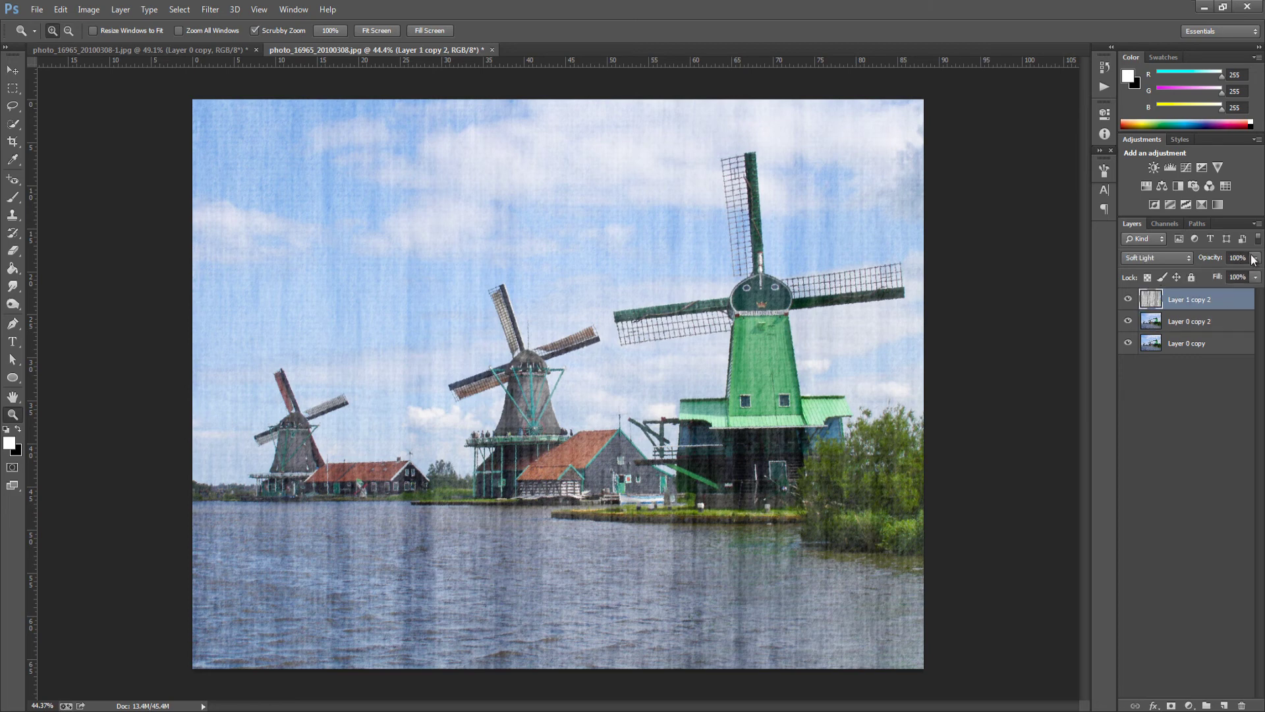